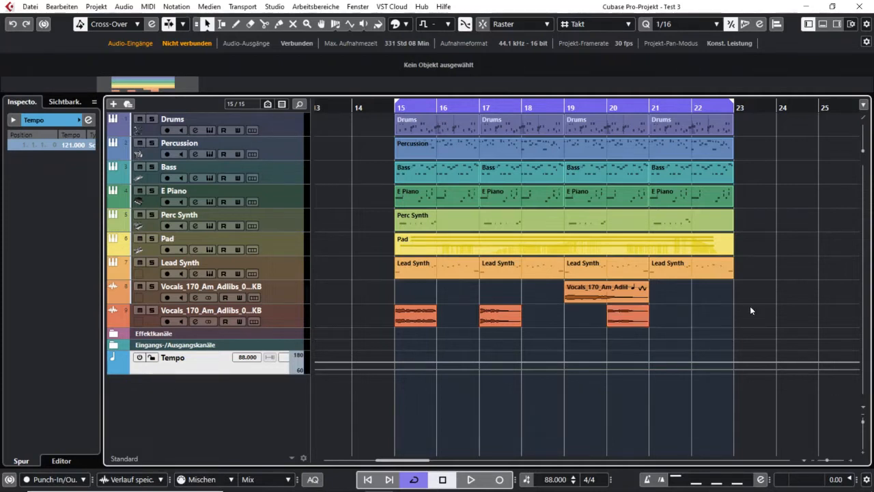
Open the Vocals_170_Am_Adlibs_09 event at bar 19 in a maximized Sample Editor and display its VariAudio pitch segments.
left_click_drag(646, 282, 607, 291)
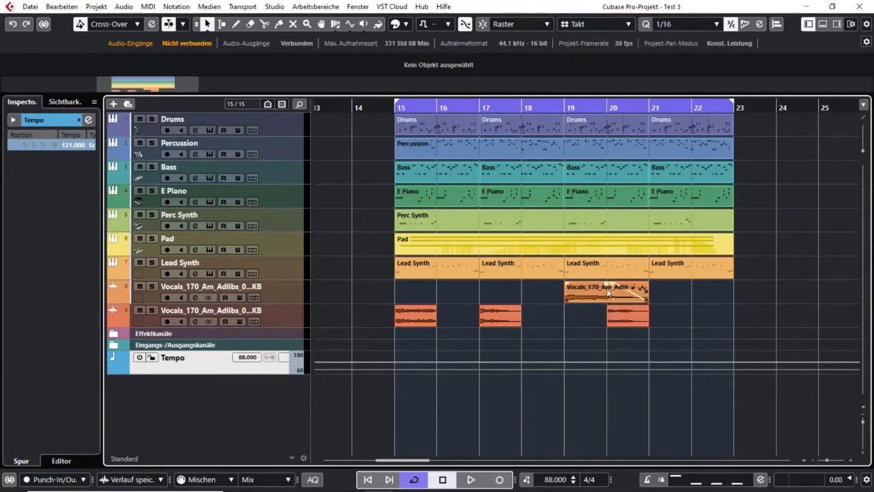
left_click(590, 290)
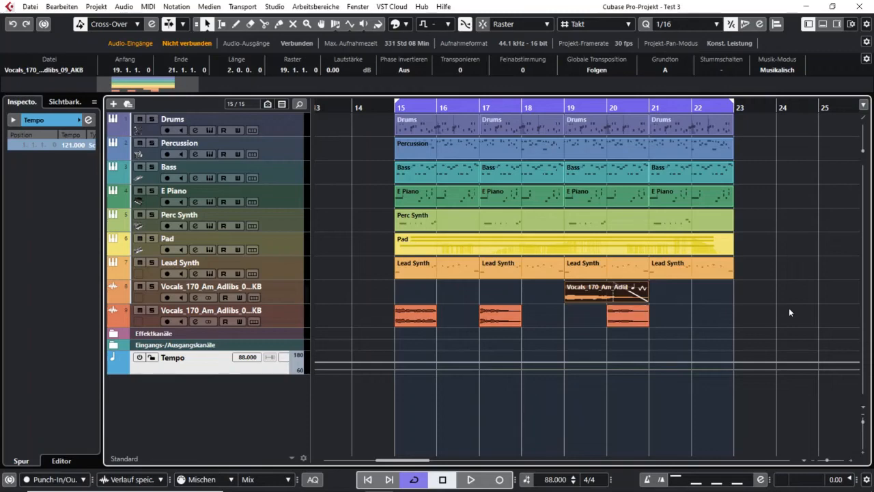
key("Return")
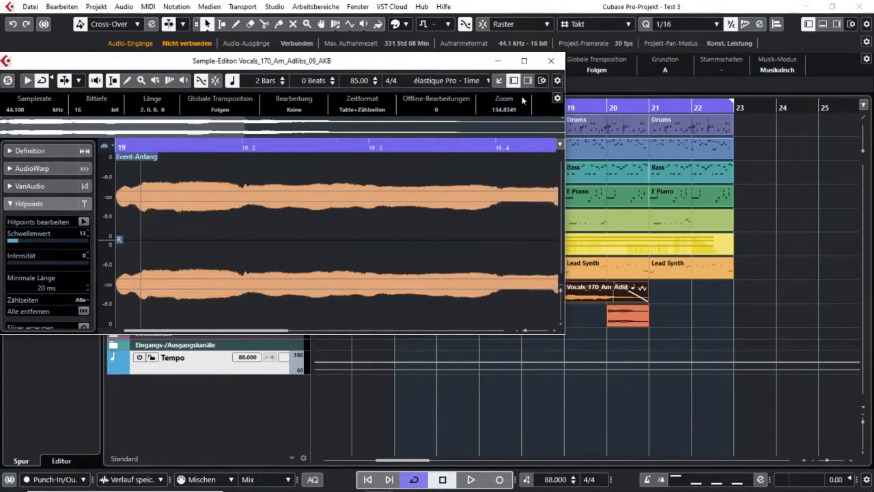
left_click(523, 60)
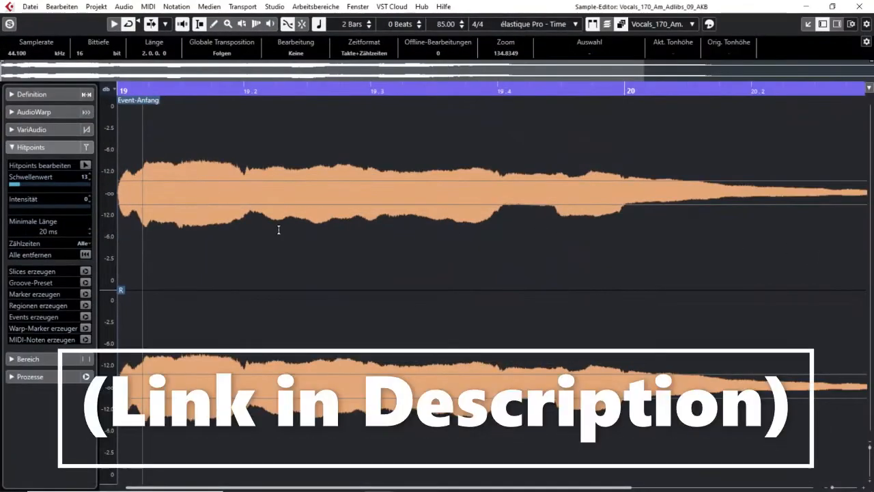
left_click(27, 147)
left_click(28, 129)
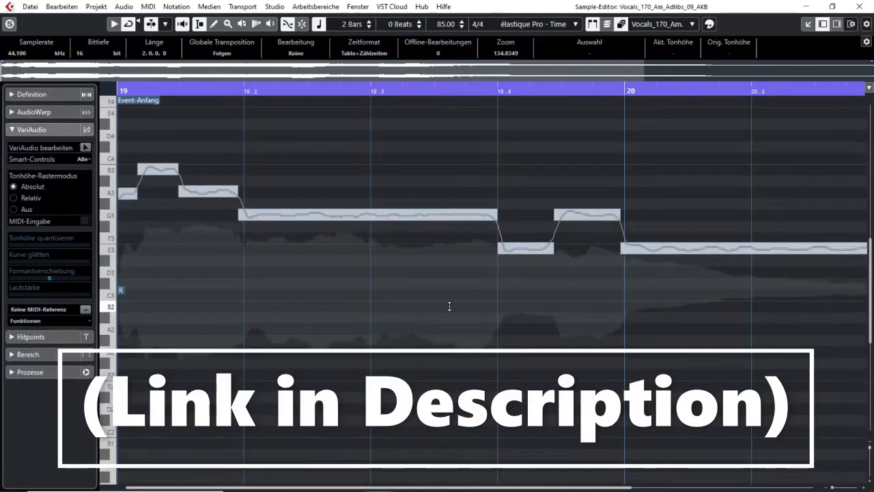
Enable VariAudio editing, stretch the end of the last E3 segment to between beats 20.3 and 20.4, and close the Sample Editor.
left_click(85, 147)
key("g")
left_click(635, 250)
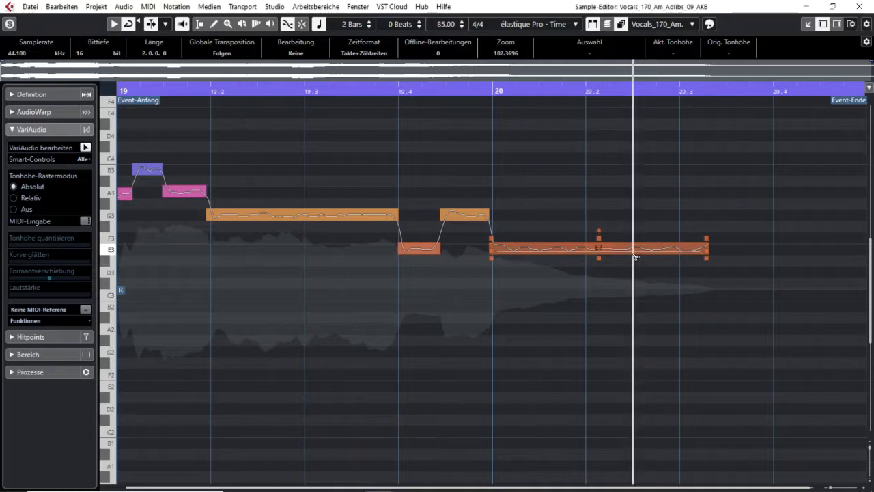
left_click(635, 250)
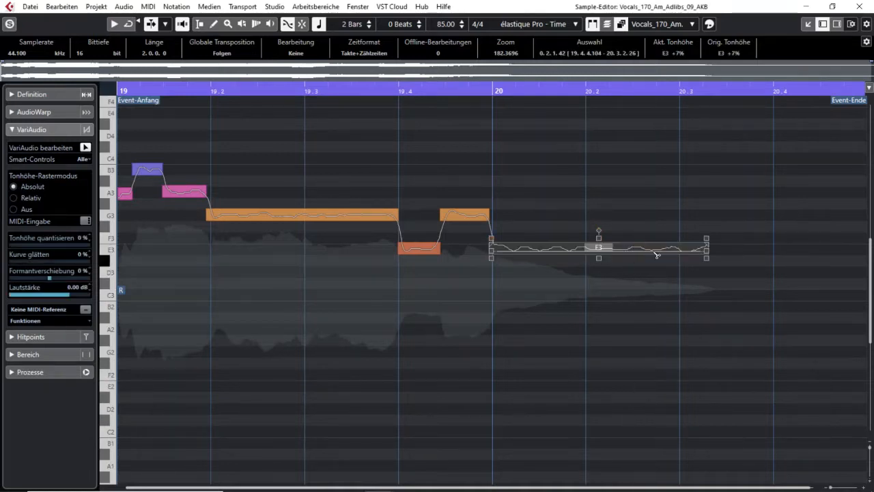
left_click_drag(707, 249, 747, 253)
double_click(722, 448)
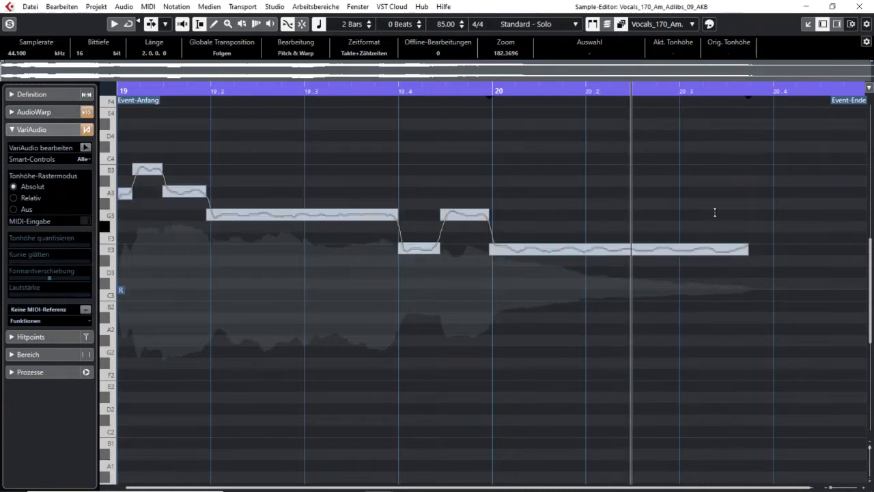
left_click(858, 6)
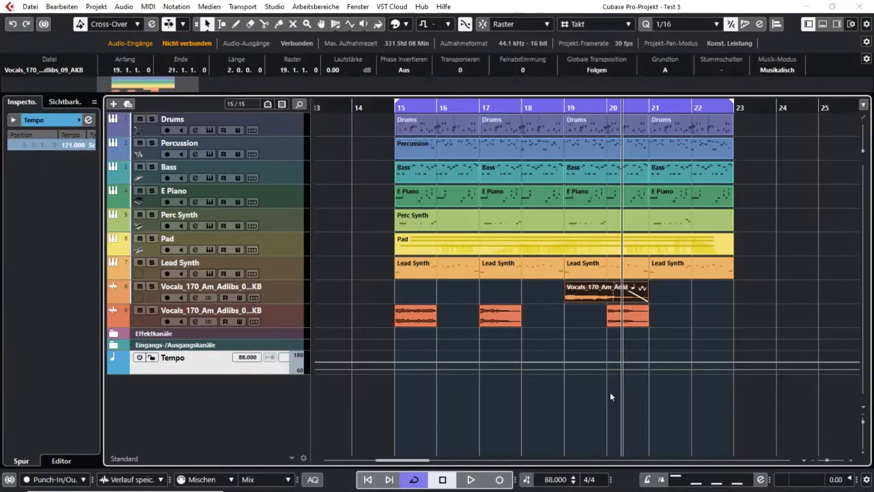
Deselect the vocal event and increase the height of the Tempo track.
left_click(731, 288)
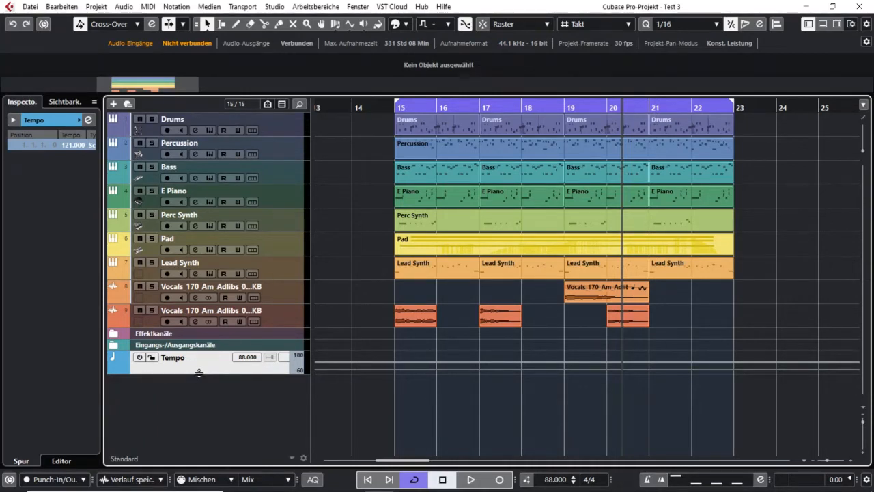
left_click_drag(199, 373, 199, 409)
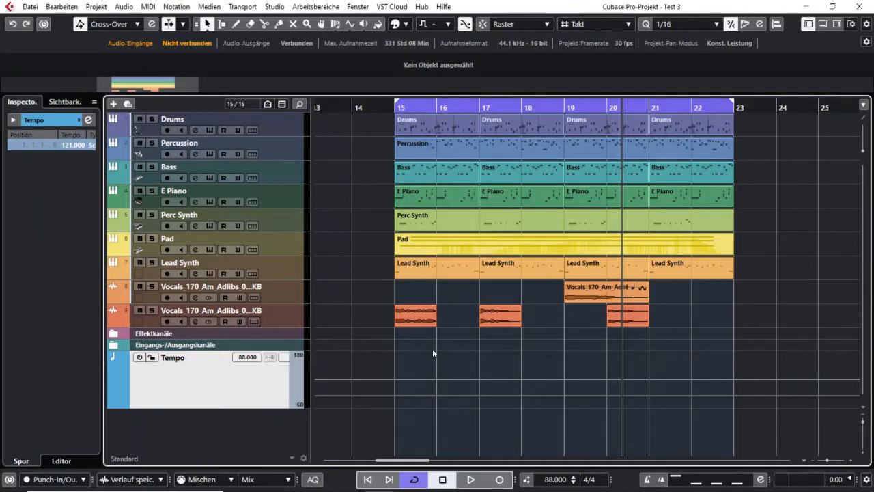
Inspect the Musical Mode setting of the Vocals_170_Am_Adlibs_03 event at bar 20 in the Sample Editor, and close the editor.
left_click(619, 314)
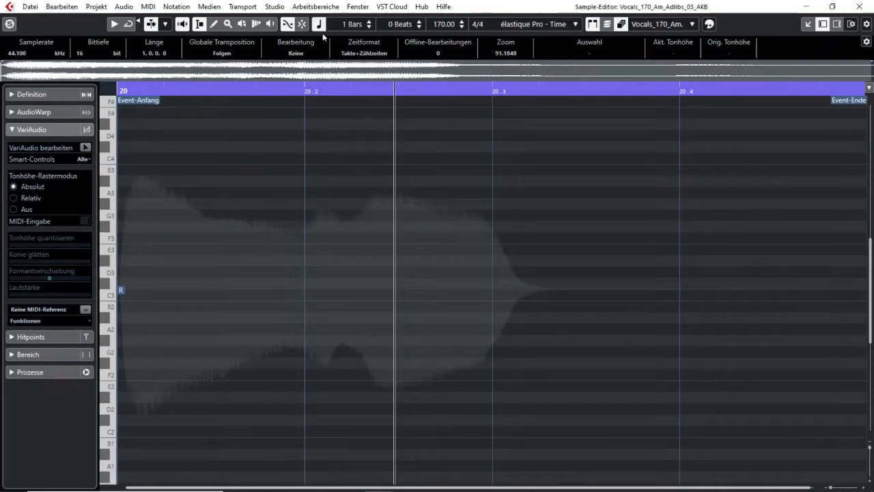
left_click(864, 6)
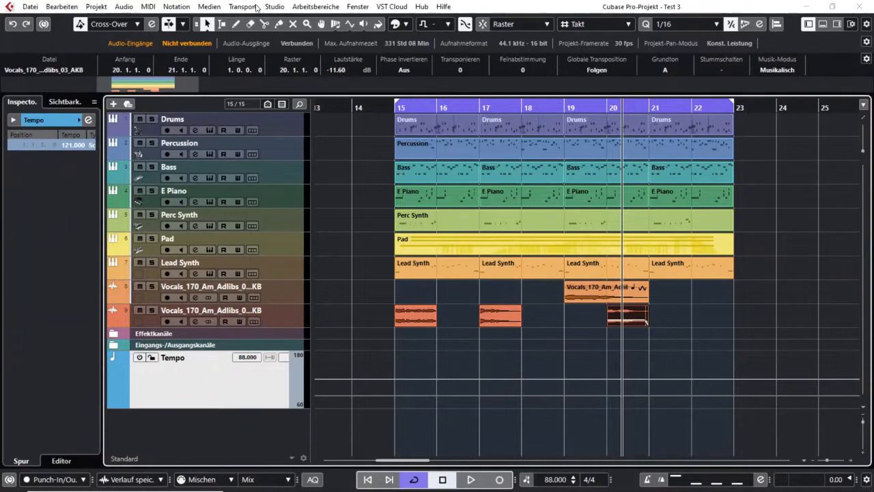
Open the Pool, switch Musik-Modus off and back on for the first Vocals_170_Am_Adlibs clips, and close the Pool.
left_click(212, 9)
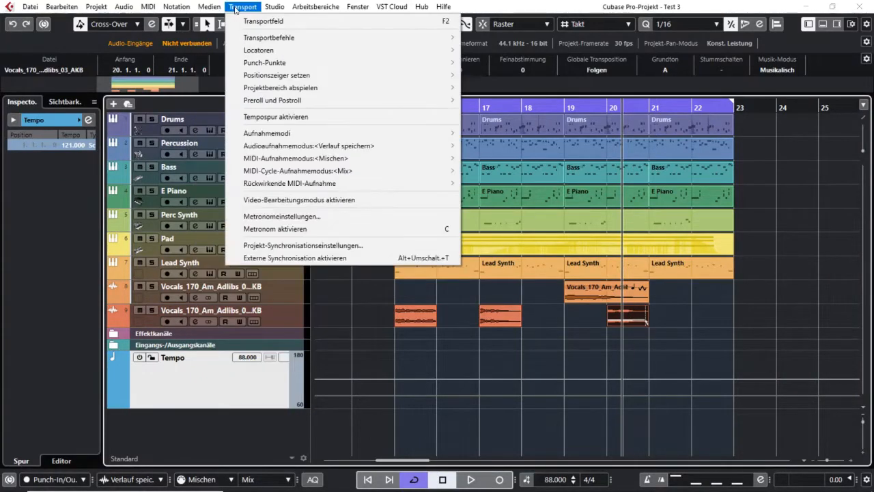
left_click(225, 21)
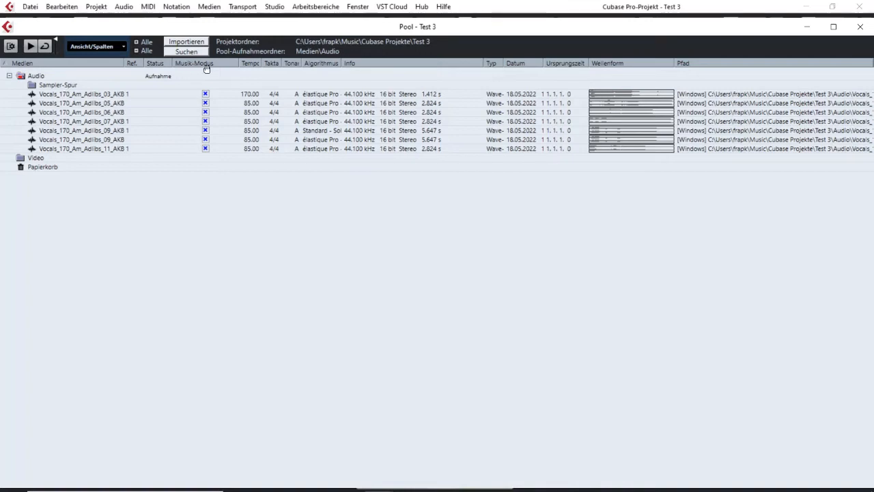
left_click(205, 93)
left_click(205, 104)
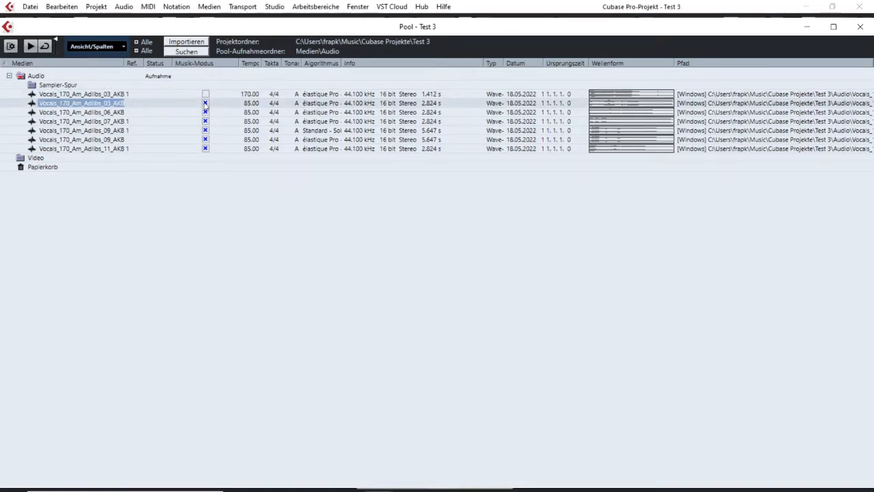
left_click(205, 112)
left_click(206, 112)
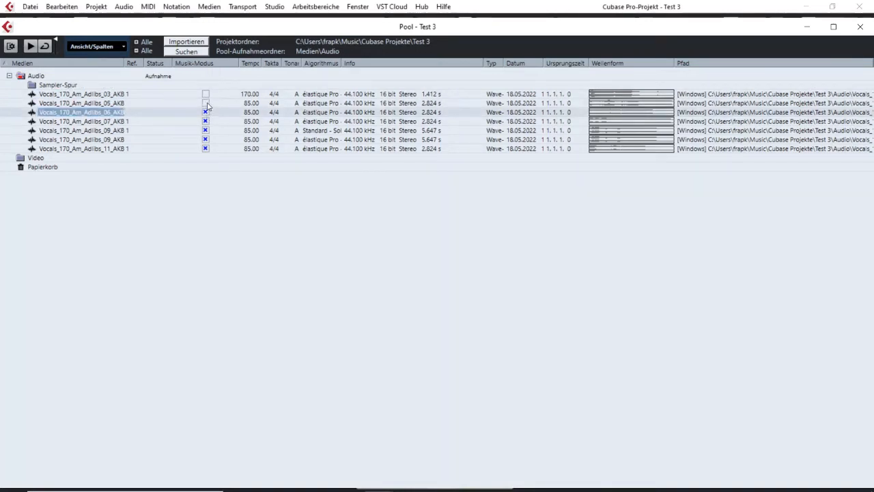
left_click(205, 103)
left_click(205, 93)
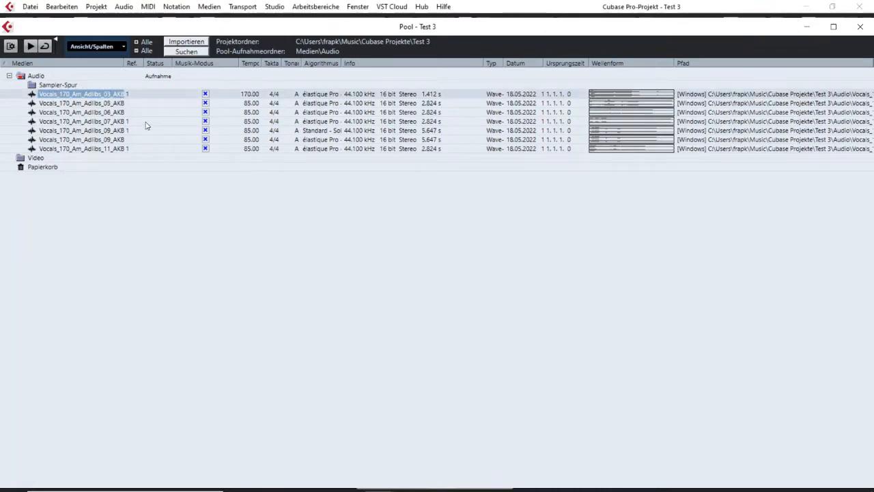
left_click(859, 26)
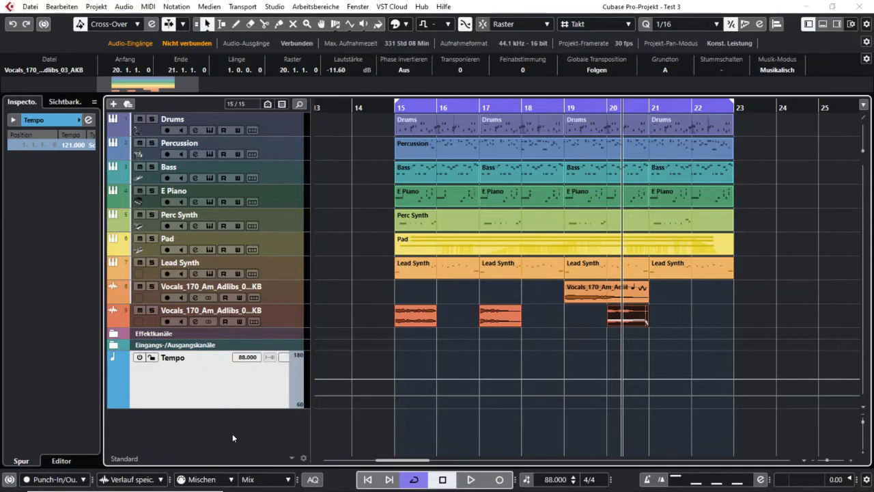
Activate the Tempo track and set its tempo to 103 BPM.
left_click(139, 358)
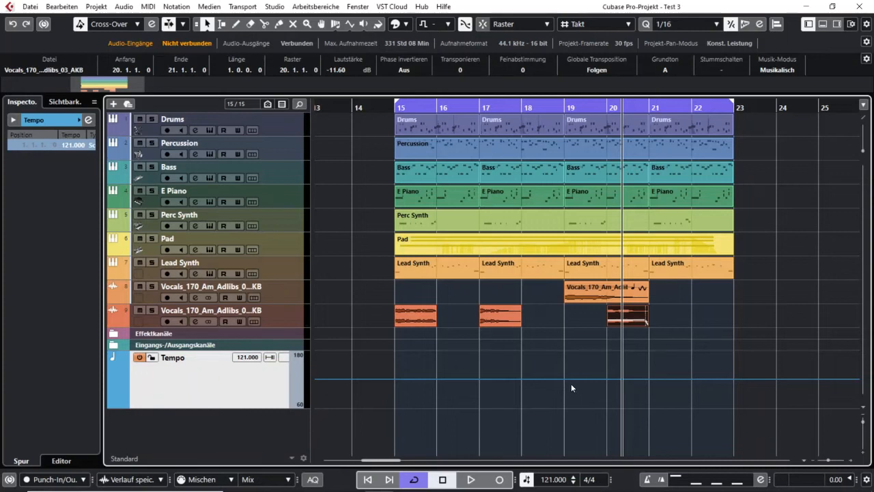
mouse_move(246, 357)
left_mouse_down()
mouse_move(250, 420)
mouse_move(245, 333)
mouse_move(247, 362)
left_mouse_up()
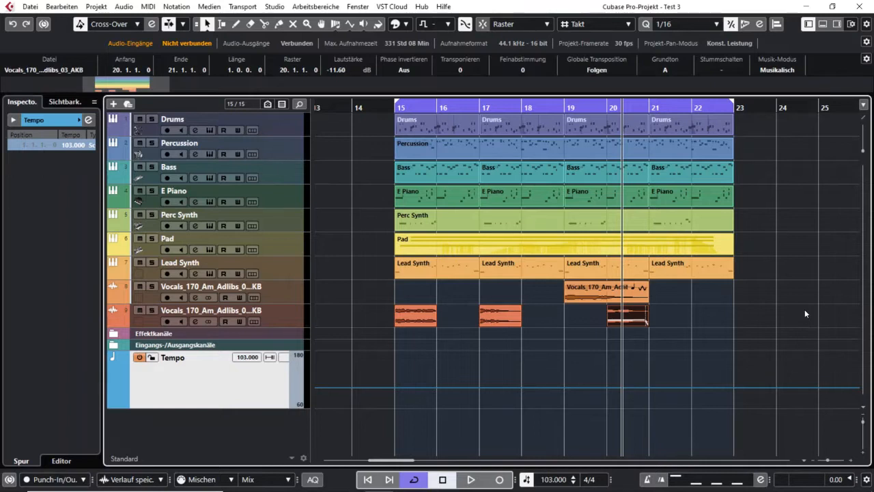
Deactivate the Tempo track and play a short section of the arrangement at the fixed tempo.
left_click(139, 357)
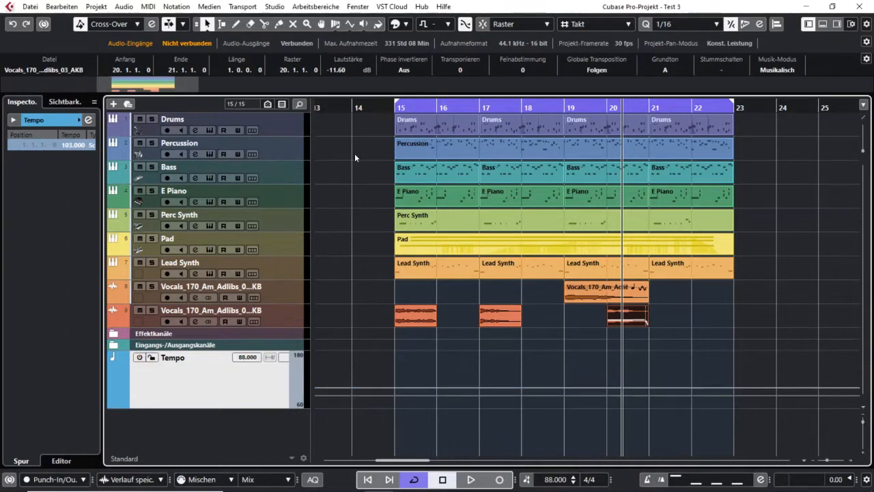
key("space")
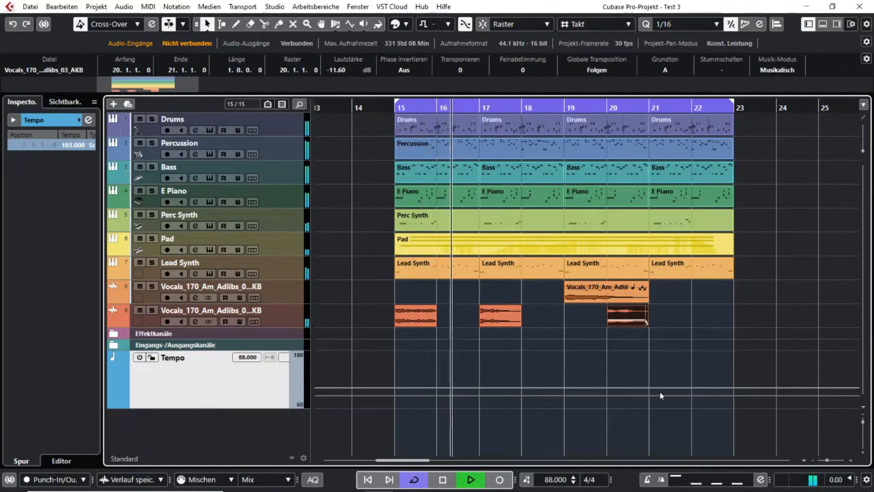
key("space")
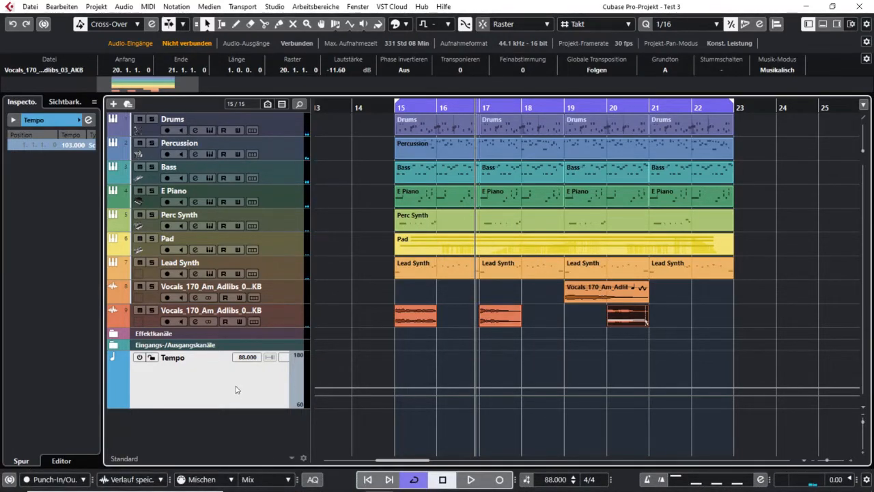
Activate the Tempo track and lower its tempo to 71 BPM.
left_click(139, 357)
left_click_drag(246, 361, 252, 382)
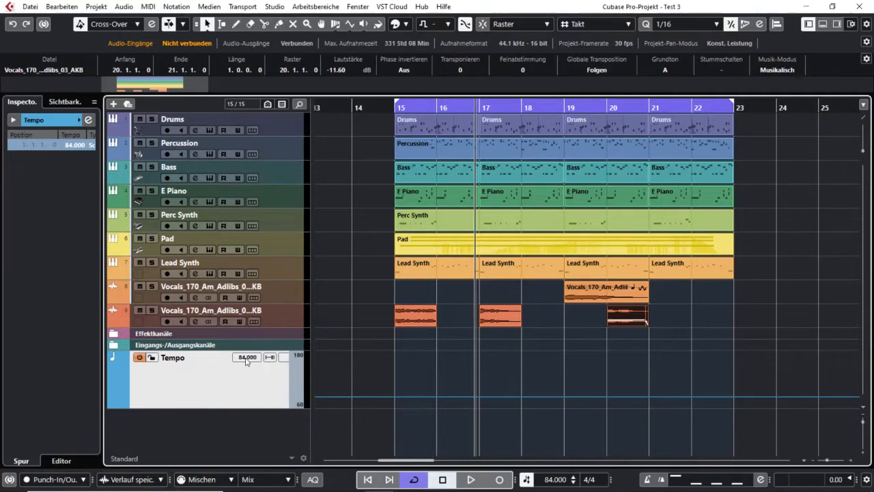
scroll(247, 357, "down", 2)
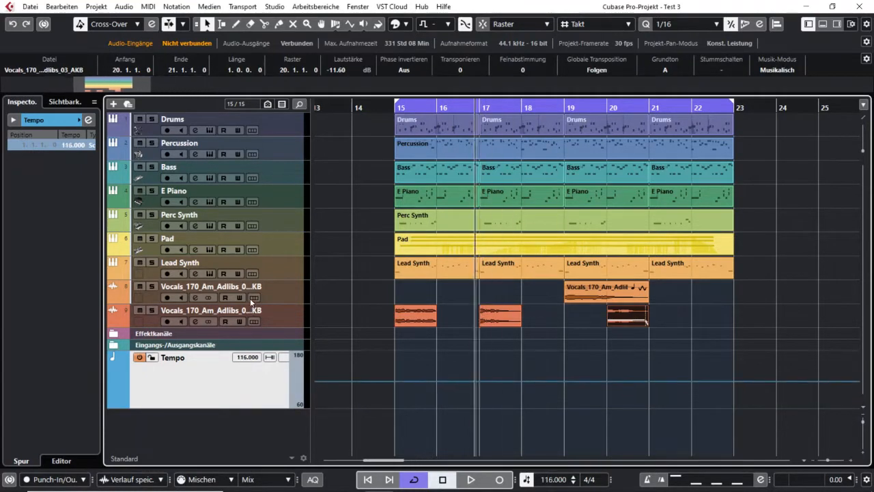
scroll(254, 360, "down", 5)
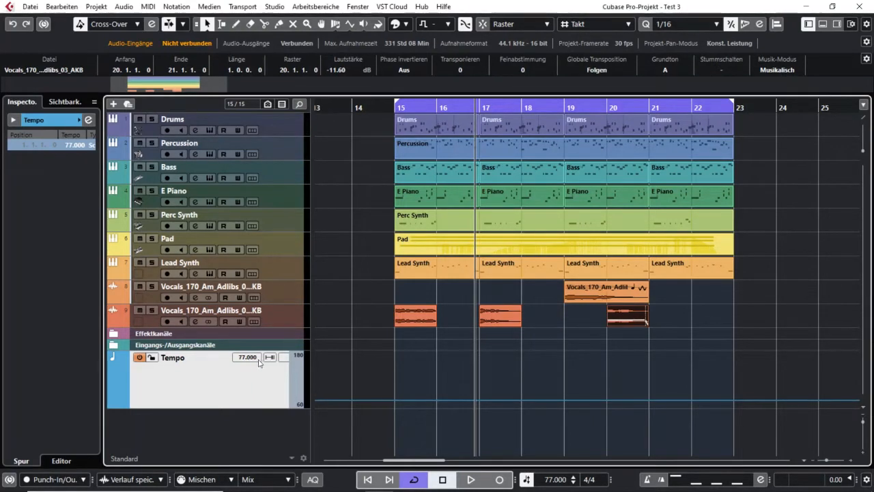
left_click_drag(251, 361, 251, 370)
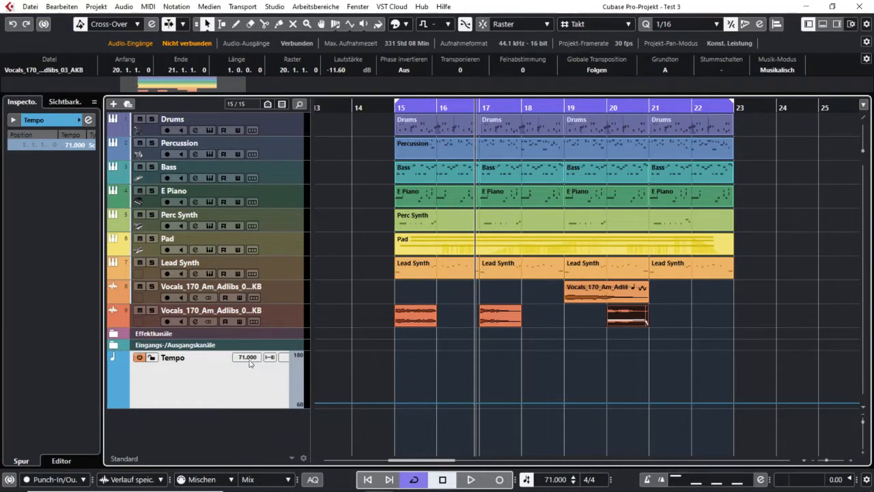
Start playback and raise the Tempo track's tempo to 108 BPM while the arrangement plays.
key("space")
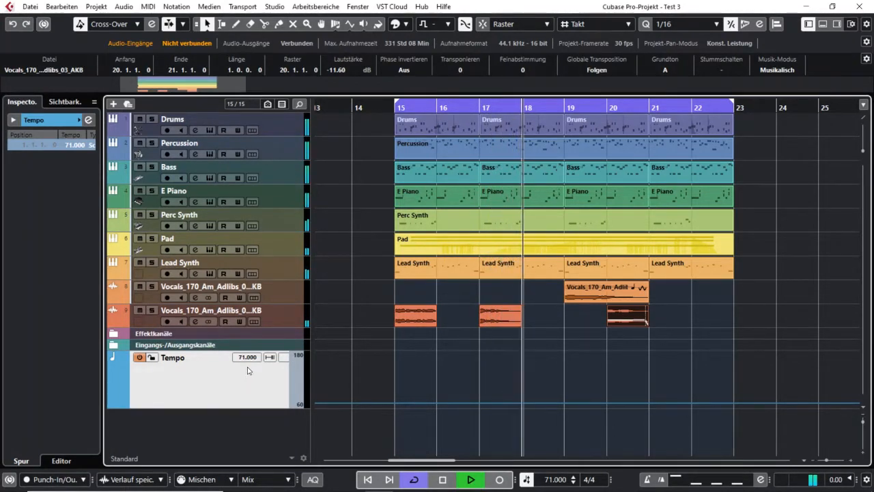
left_click_drag(248, 362, 252, 318)
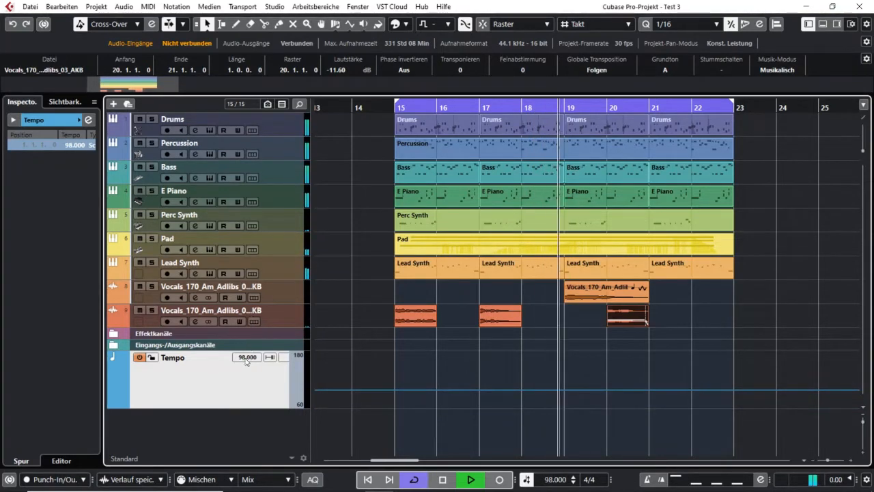
scroll(247, 358, "up", 10)
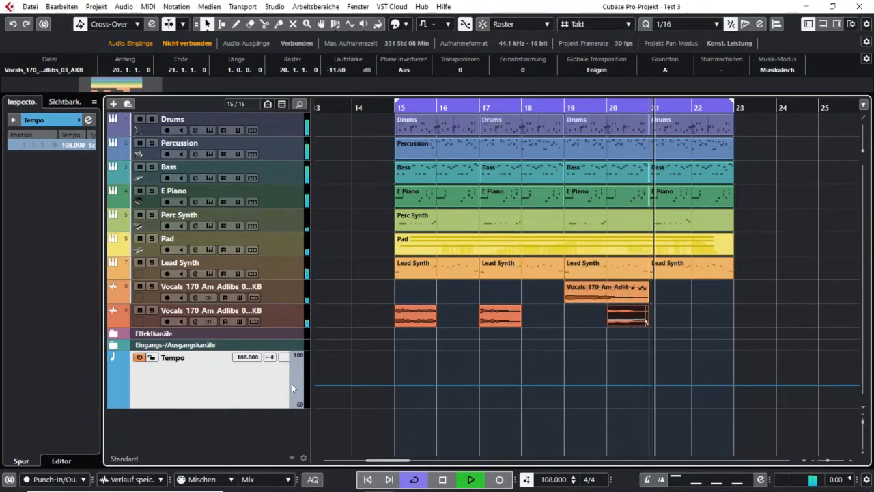
Switch to the fixed tempo by deactivating the Tempo track during playback, and stop playback.
left_click(139, 356)
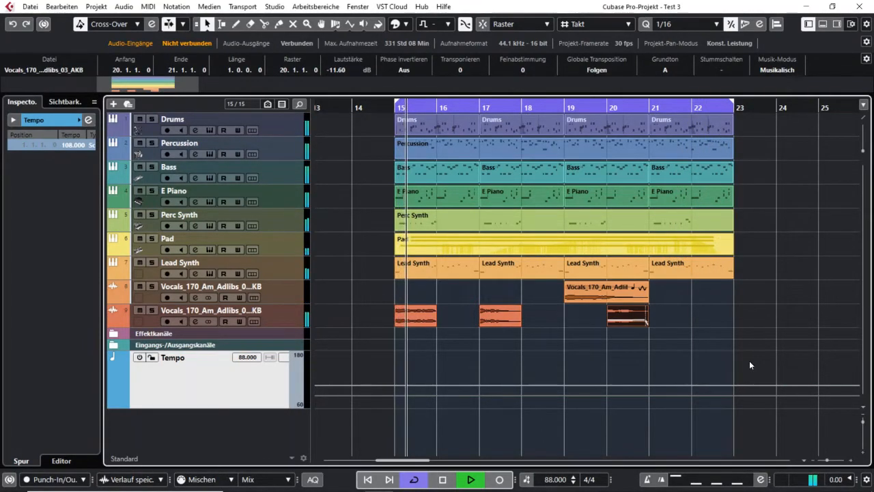
key("space")
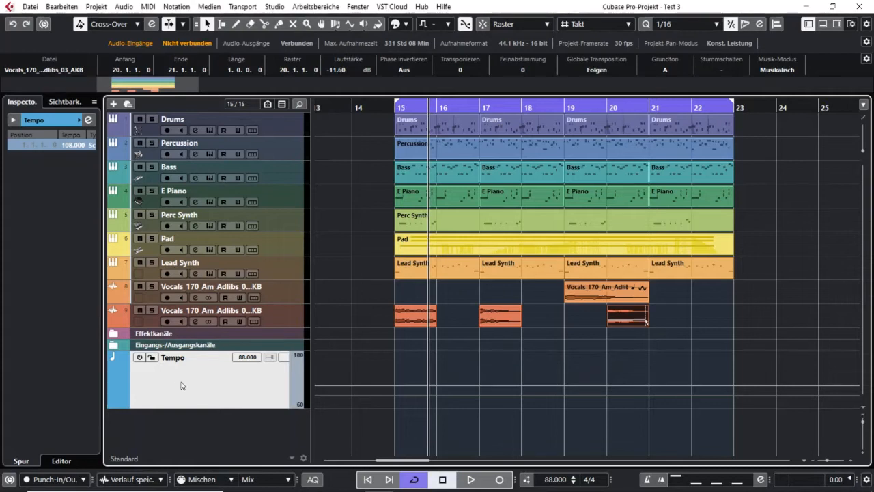
Activate the Tempo track and add a 108 BPM tempo point near the start of bar 15.
left_click(140, 358)
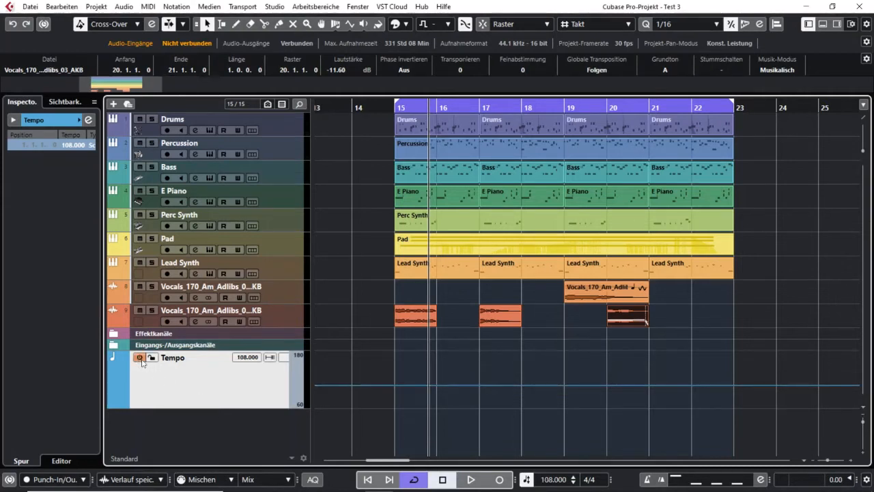
left_click(405, 382)
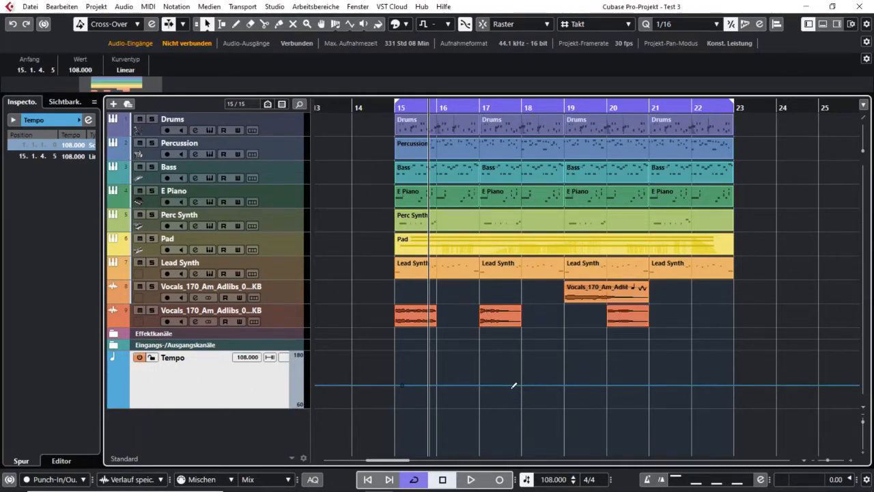
Shape the tempo curve with points of 150, 120, 140 and 80 BPM across bars 17 to 19, play the arrangement, and return to bar 17.
mouse_move(508, 383)
left_mouse_down()
mouse_move(494, 366)
mouse_move(601, 399)
left_mouse_up()
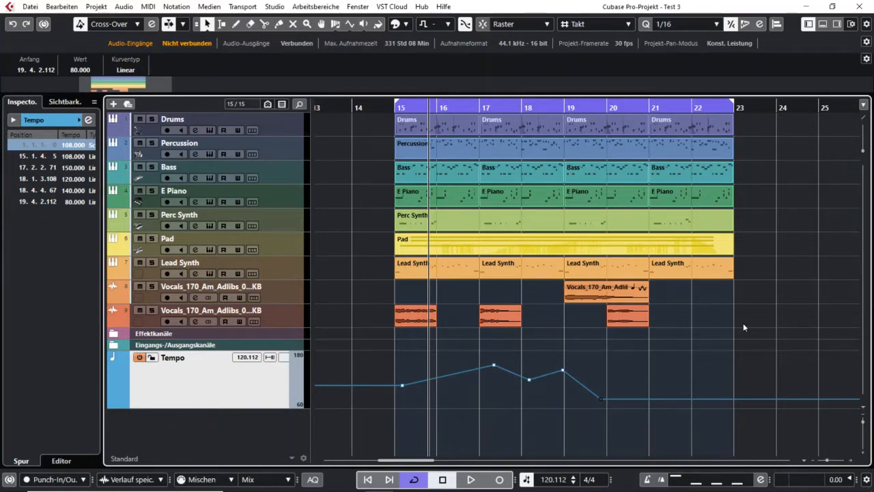
key("space")
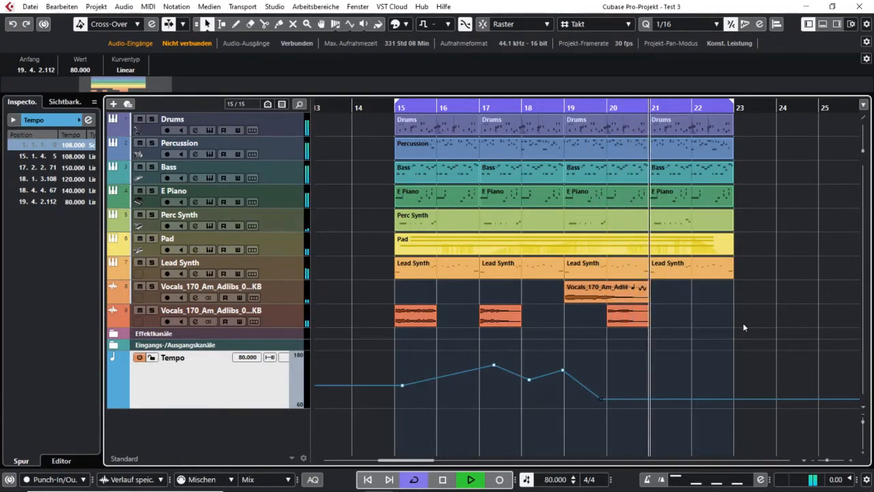
key("space")
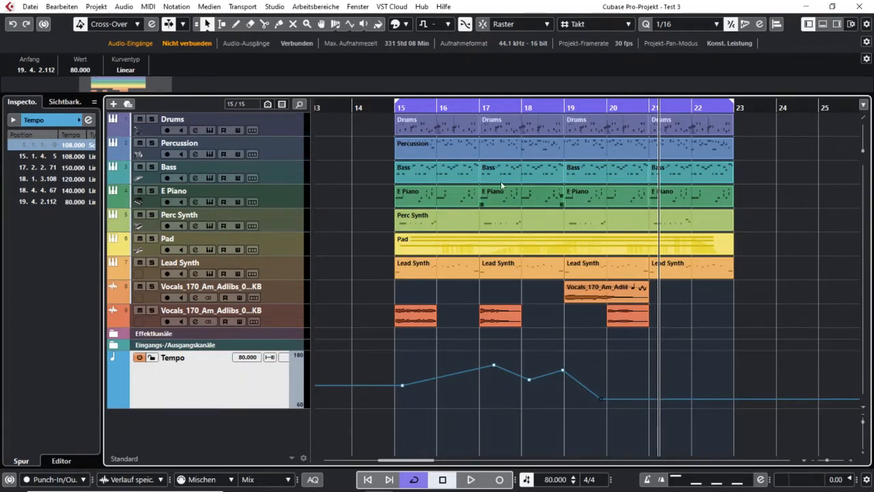
left_click_drag(509, 107, 495, 108)
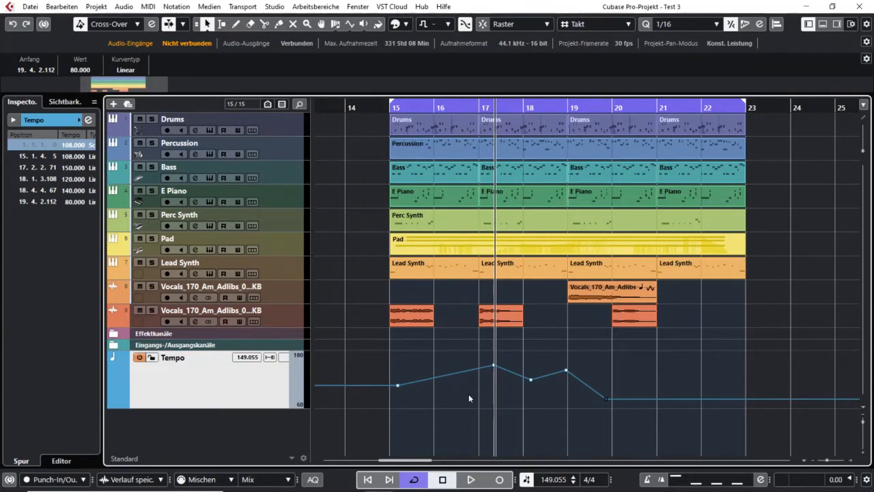
Deactivate the Tempo track to use the fixed tempo, and select the vocal event at bar 17.
left_click(594, 290)
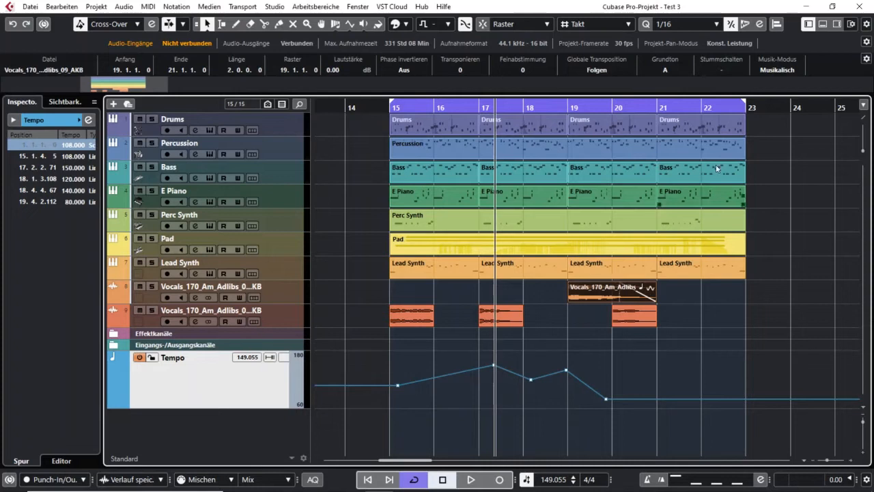
left_click(755, 360)
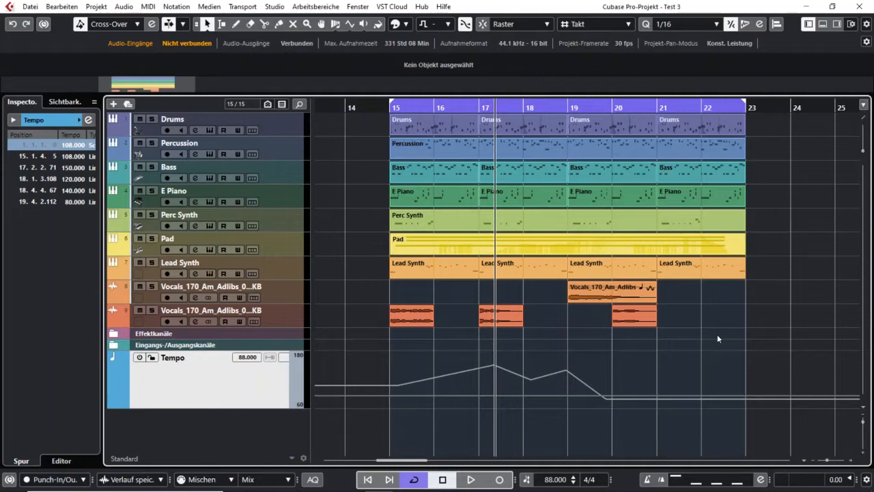
left_click(493, 318)
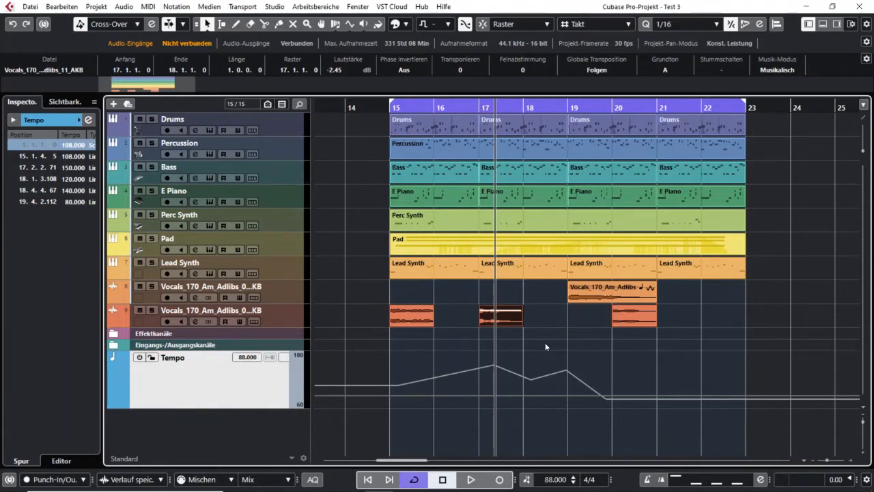
Open the vocal event at bar 19 in the Sample Editor and enable Free Warp for AudioWarp editing.
double_click(571, 292)
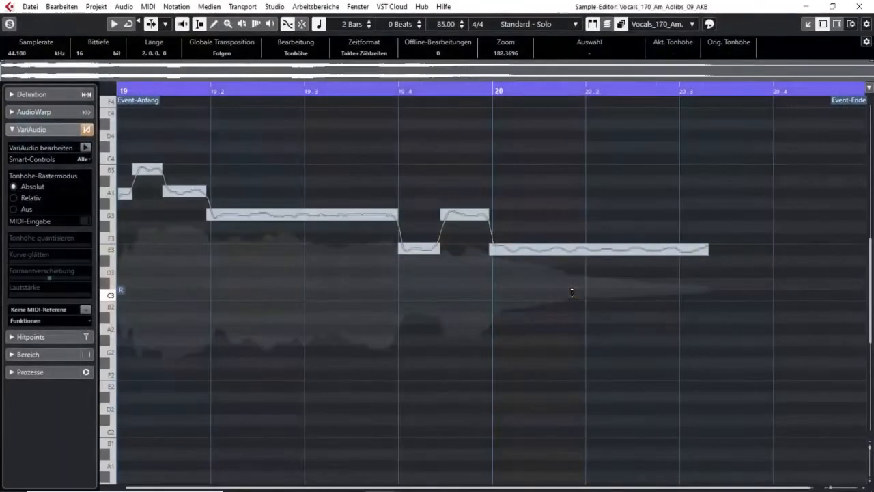
left_click(11, 114)
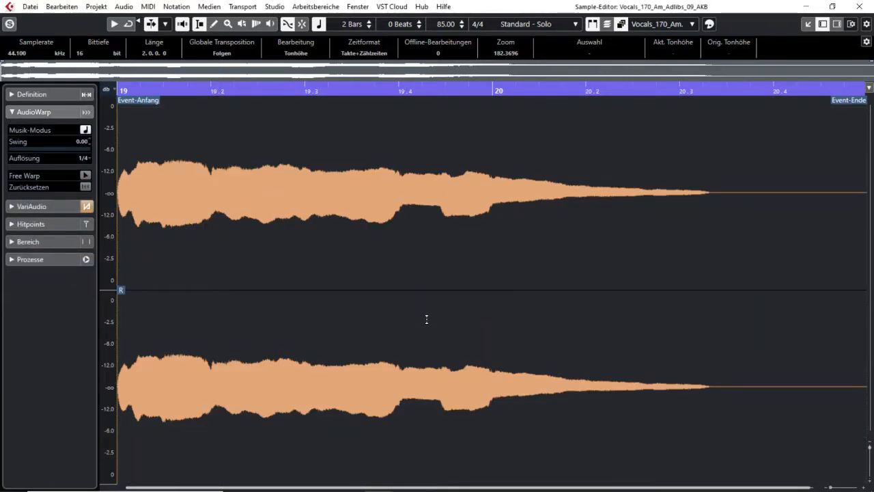
left_click(85, 175)
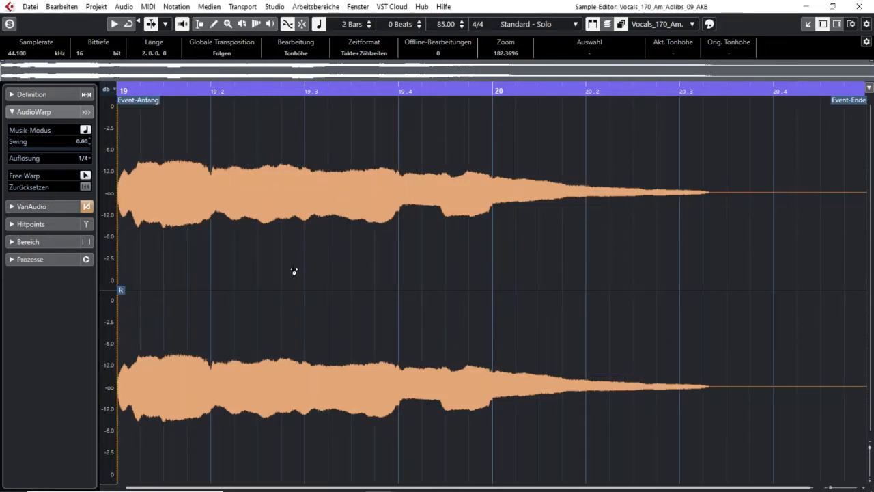
Try stretching parts of the vocal by adding and moving Free Warp markers, discard the warping, and close the Sample Editor.
left_click(260, 262)
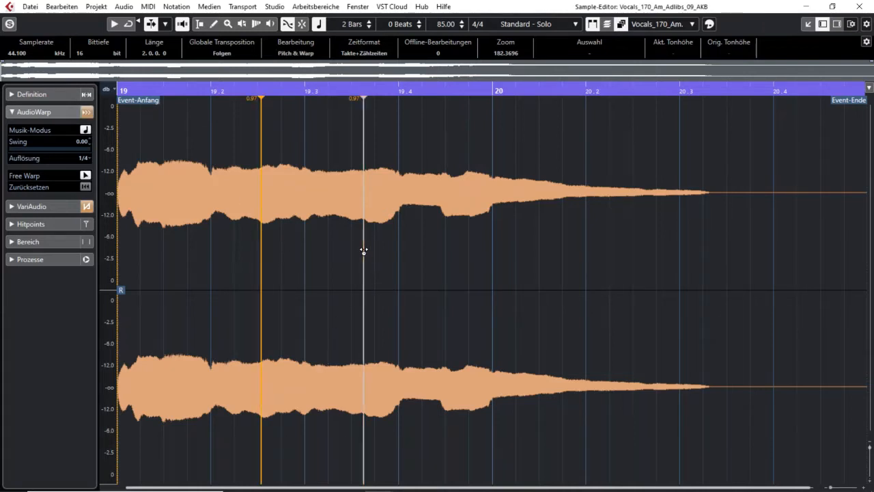
left_click_drag(362, 250, 439, 246)
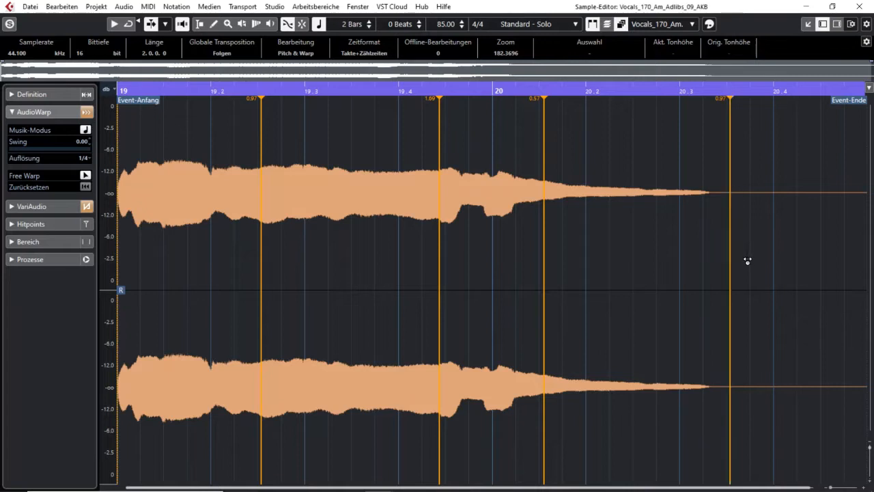
left_click(730, 205)
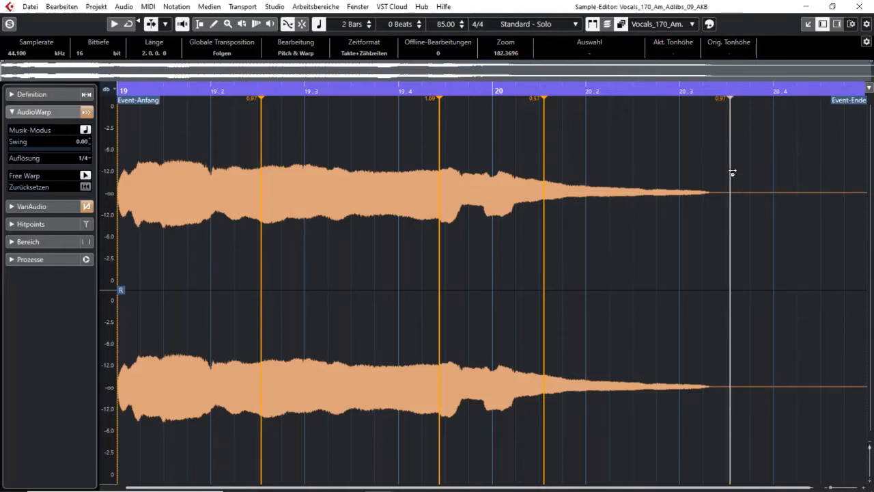
left_click_drag(731, 172, 635, 170)
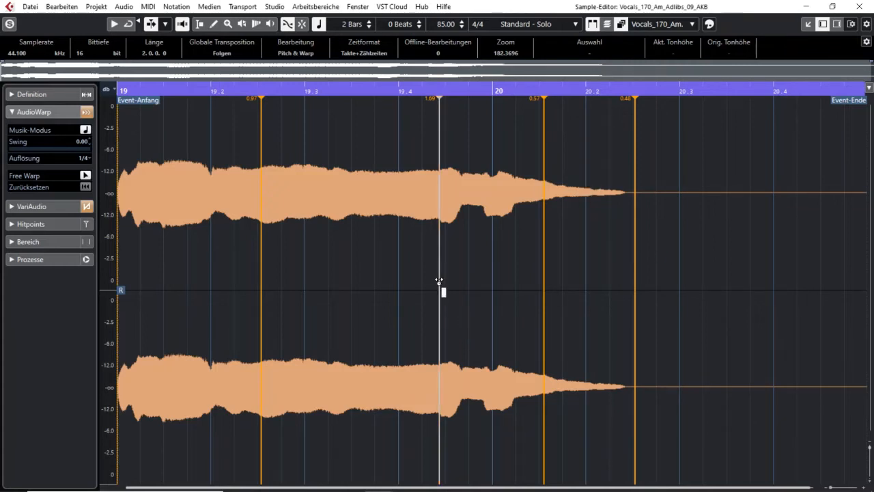
mouse_move(439, 285)
left_mouse_down()
mouse_move(309, 272)
mouse_move(455, 275)
mouse_move(308, 277)
mouse_move(400, 267)
mouse_move(466, 274)
mouse_move(312, 269)
mouse_move(396, 271)
mouse_move(363, 271)
left_mouse_up()
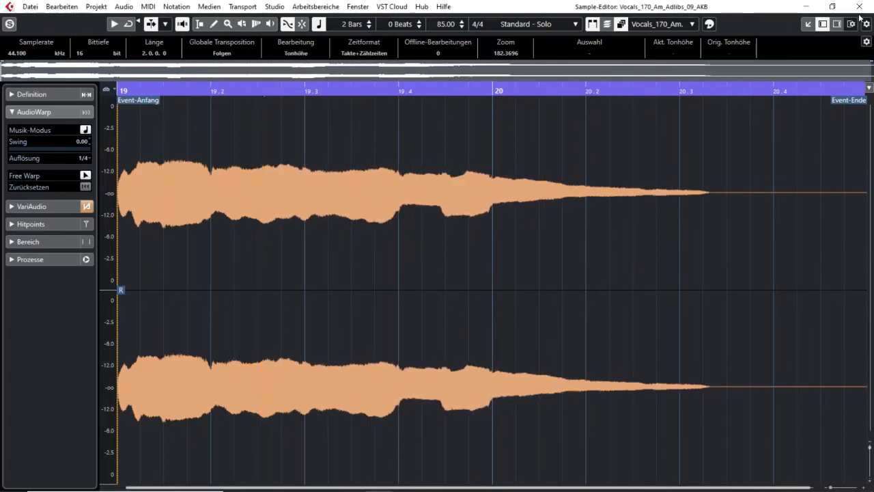
left_click(858, 6)
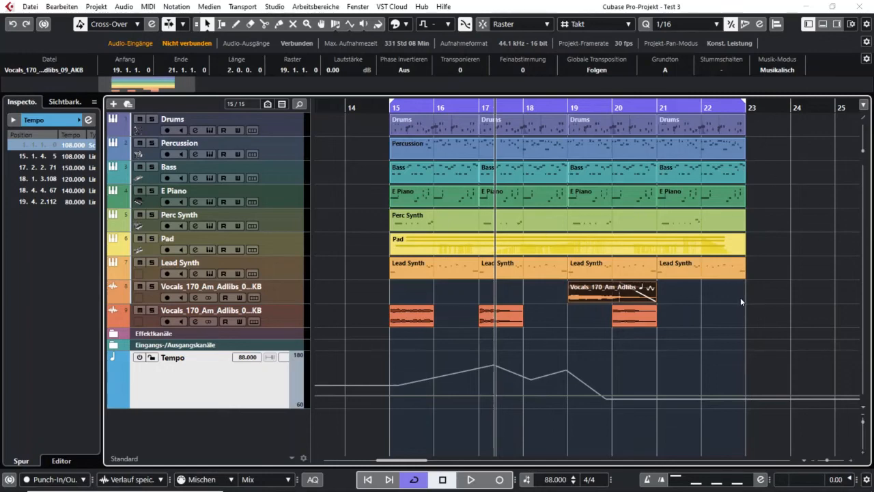
Move the vocal event from bar 19 to bar 26 and duplicate it twice so copies follow at bars 28 and 30.
scroll(782, 318, "right", 8)
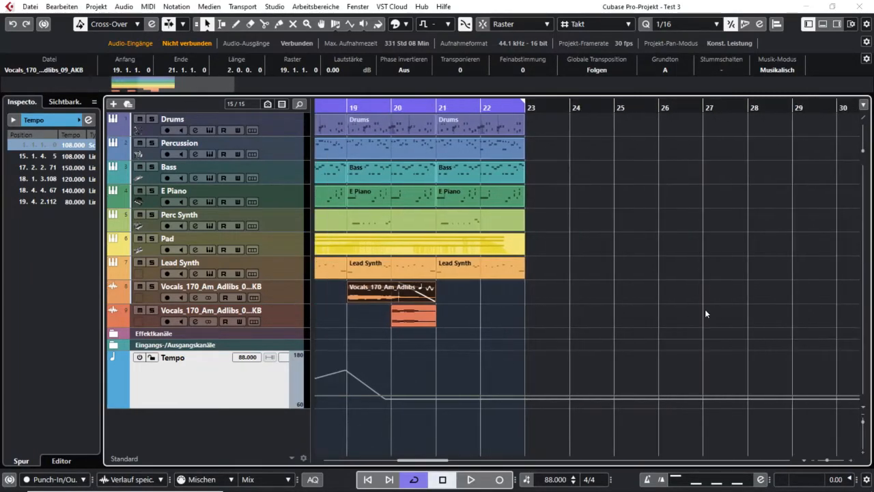
scroll(687, 309, "left", 4)
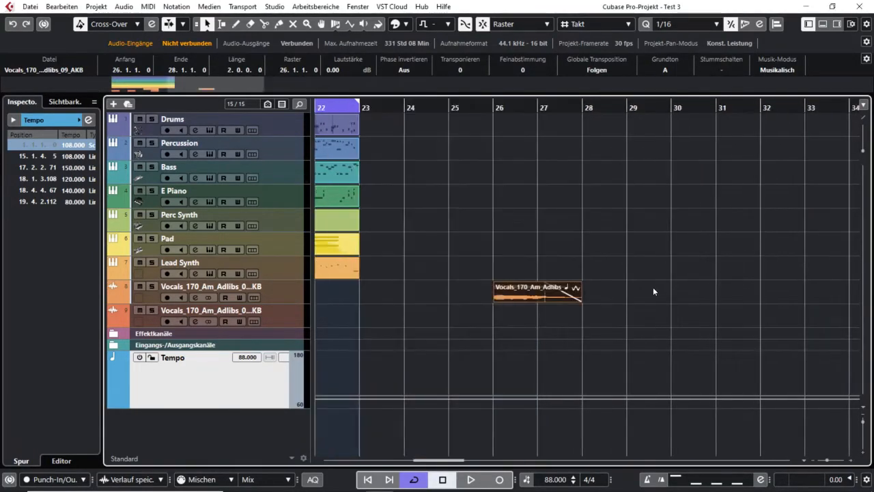
scroll(653, 287, "right", 1)
key("ctrl+d")
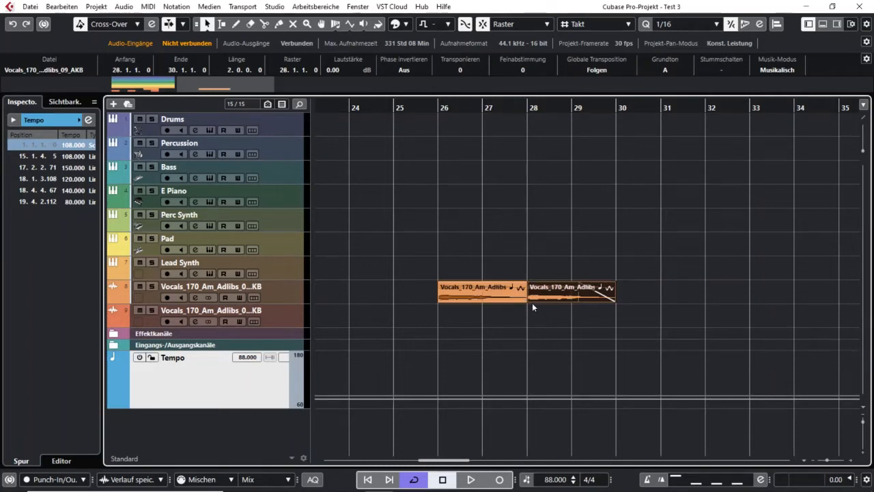
key("ctrl+d")
left_click(670, 215)
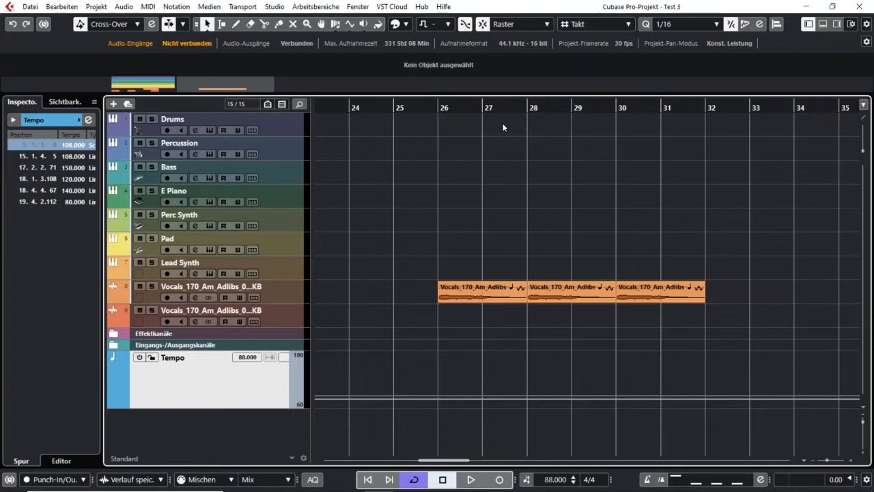
With the Tempo track cleared and active, insert 108 BPM tempo events at bars 26, 28 and 30 using the Time Warp tool.
left_click(335, 26)
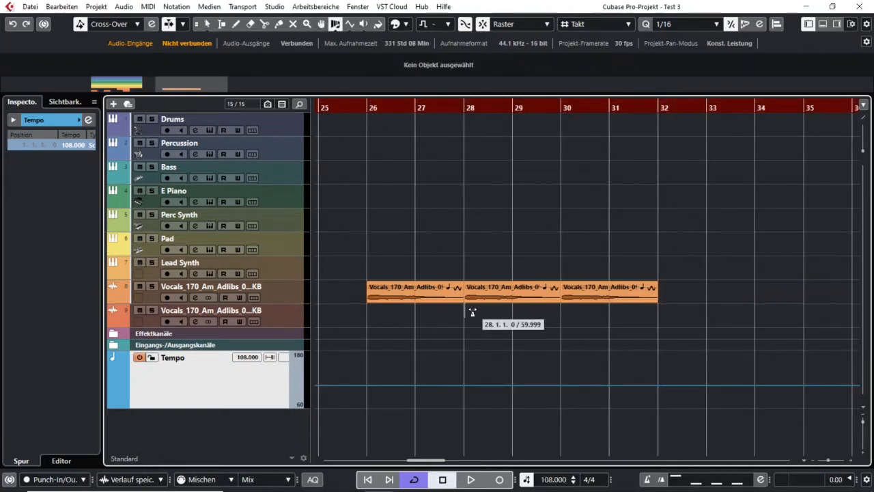
scroll(516, 240, "left", 1)
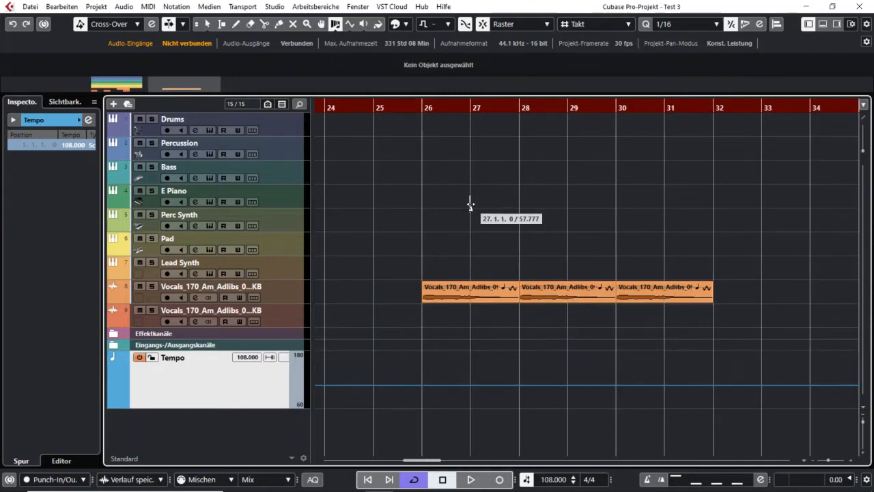
left_click(423, 167)
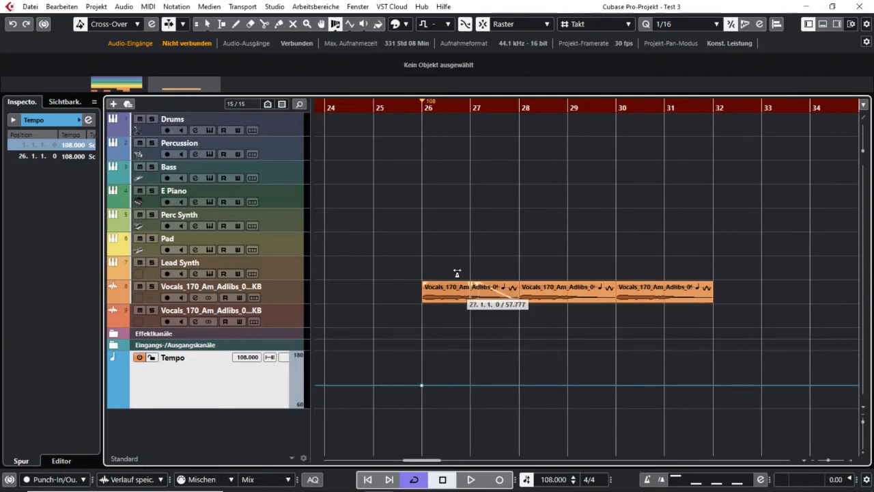
left_click(520, 144)
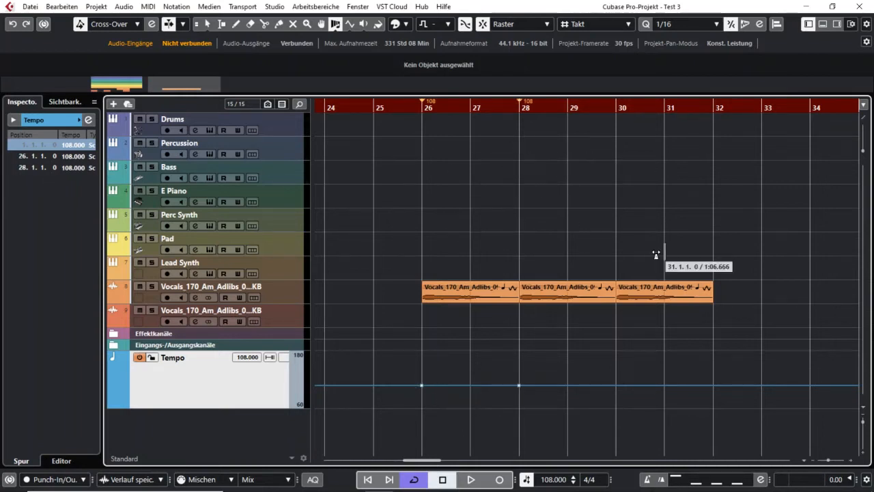
left_click(616, 149)
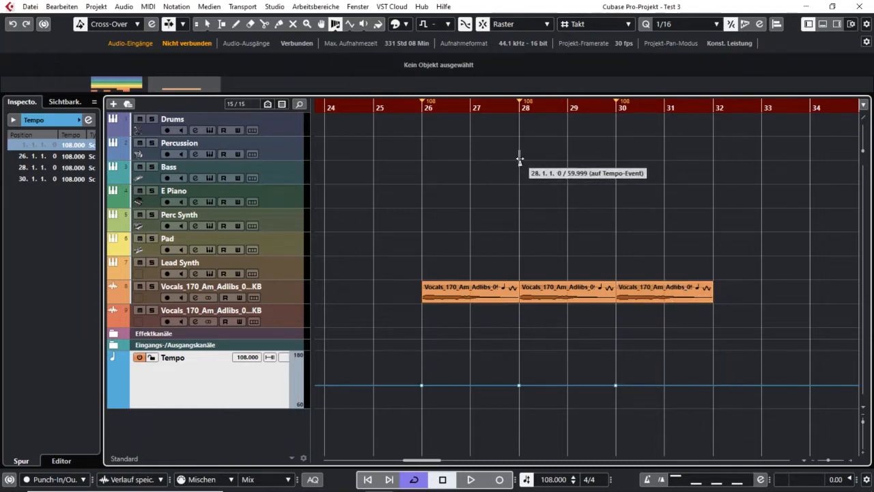
Warp the grid against the vocals by shifting bar 28 earlier, bars 30 and 31 later, and bar 26 slightly later.
left_click_drag(521, 159, 489, 161)
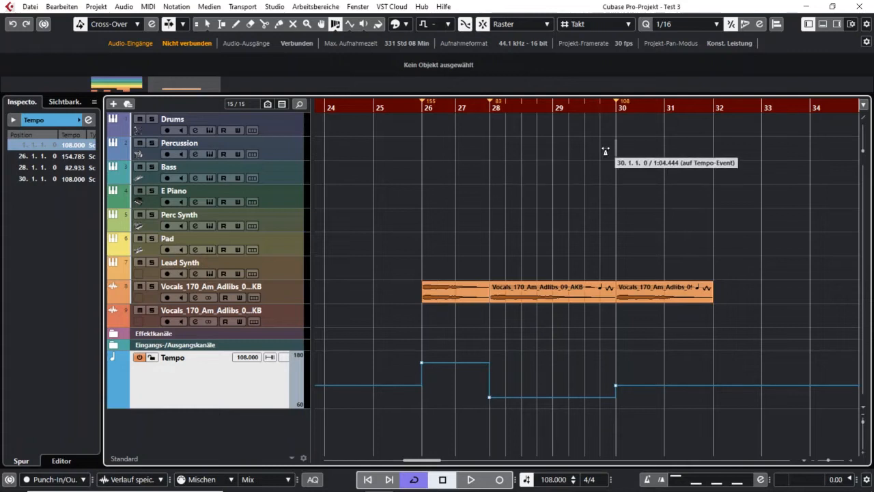
left_click_drag(618, 155, 691, 150)
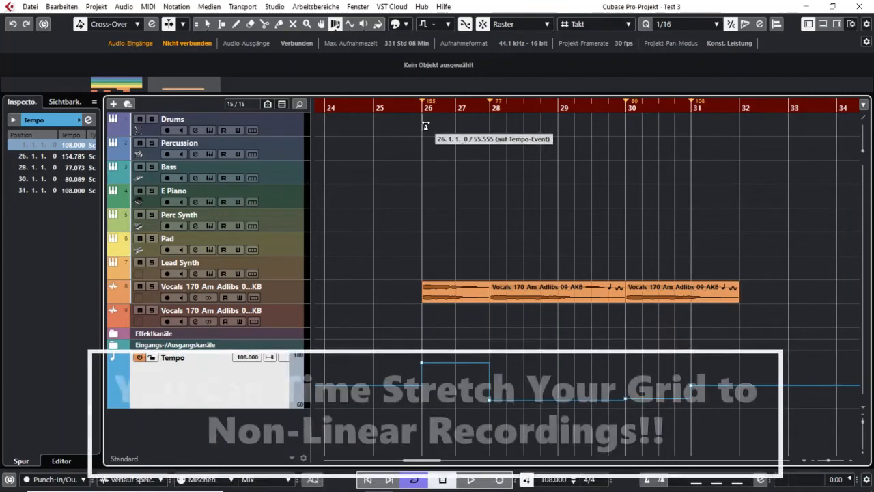
left_click_drag(426, 129, 430, 129)
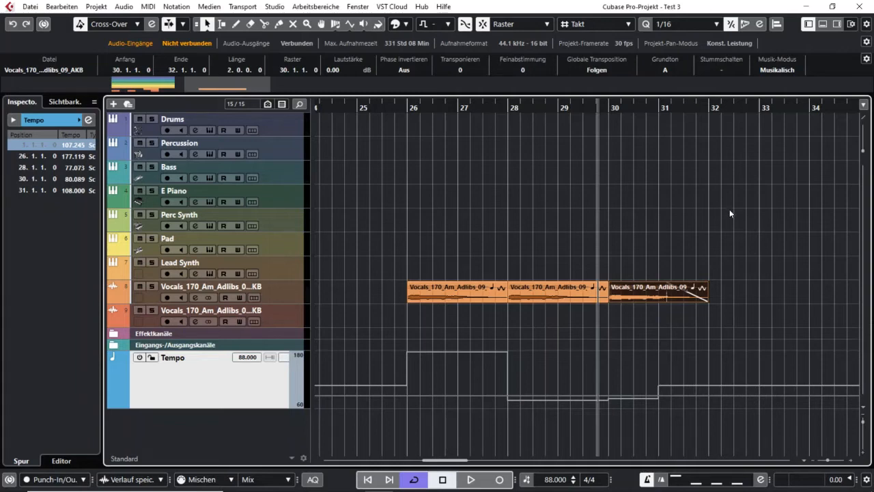
Look up the Time-Stretch process among the audio processes available for the vocal event at bar 30.
right_click(639, 295)
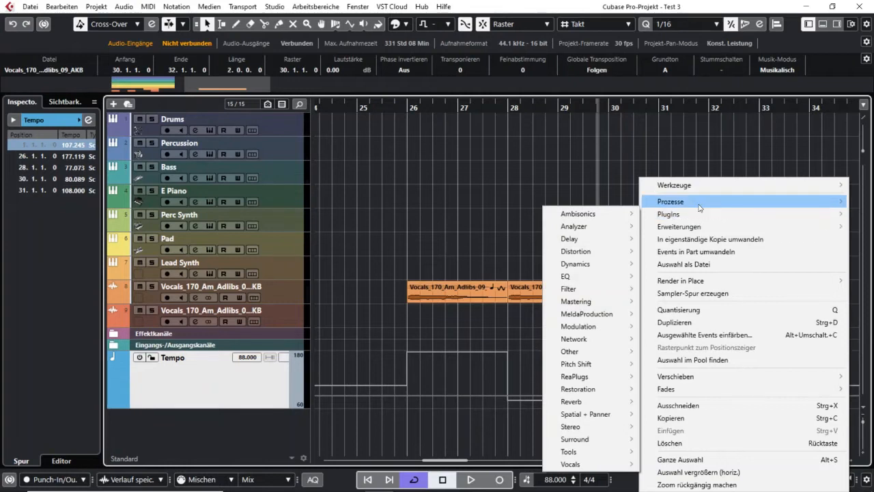
mouse_move(699, 207)
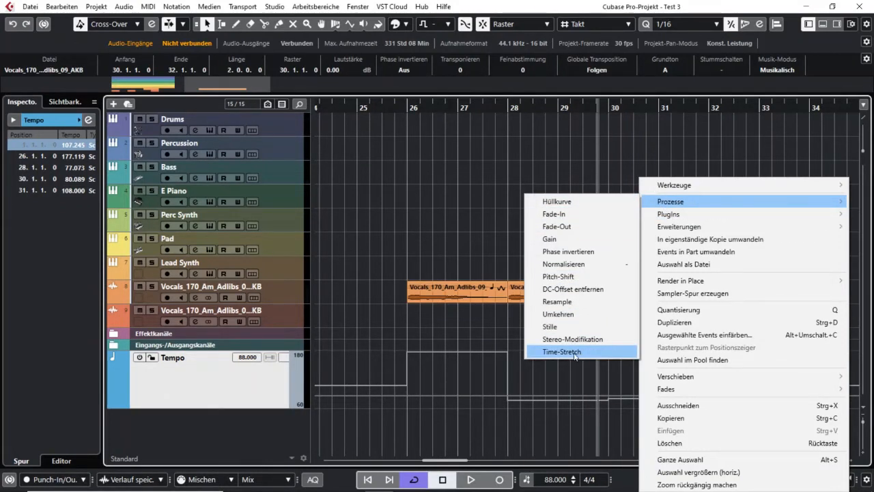
left_click(425, 178)
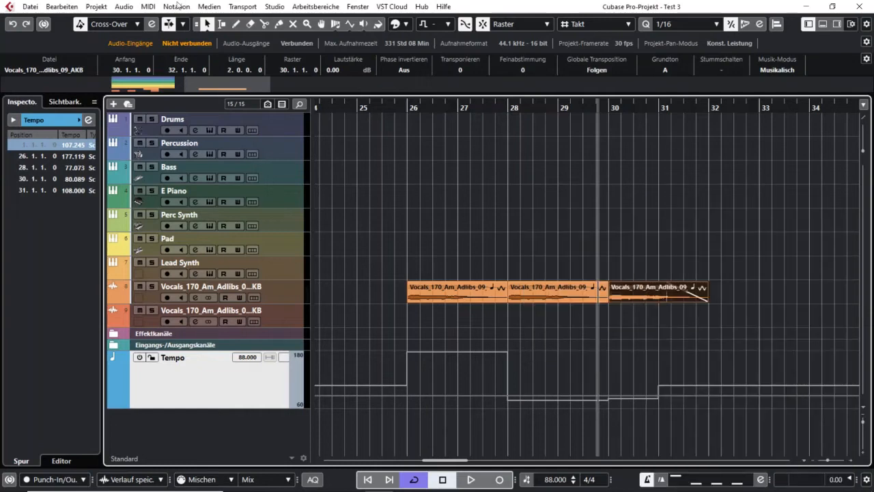
left_click(121, 8)
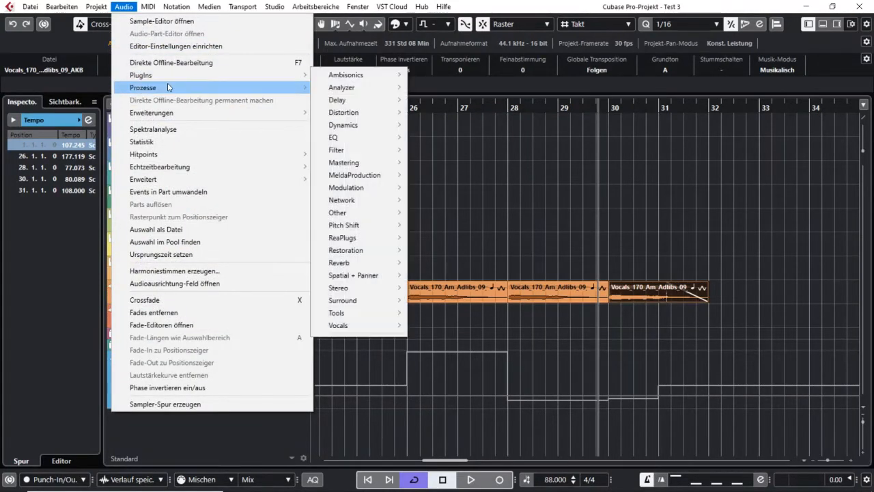
mouse_move(174, 84)
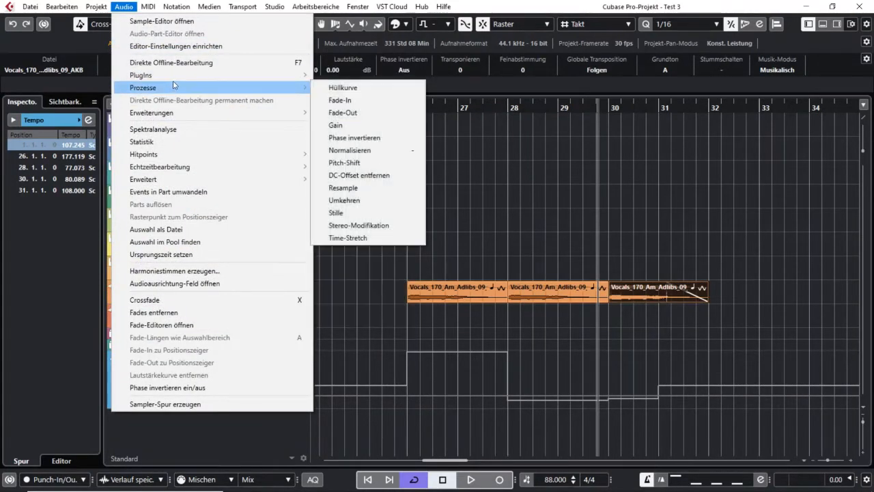
Open the bar 30 vocal event in the Sample Editor, view its processes section, and close the editor.
left_click(629, 305)
double_click(641, 298)
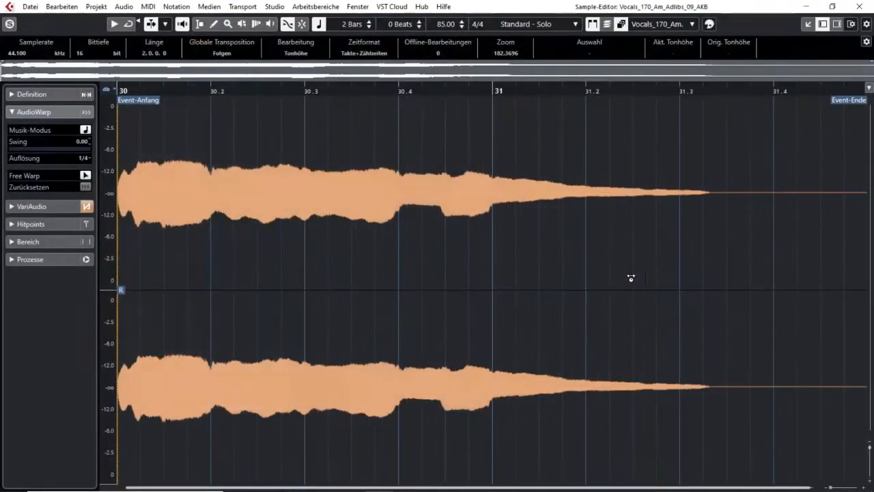
left_click(41, 258)
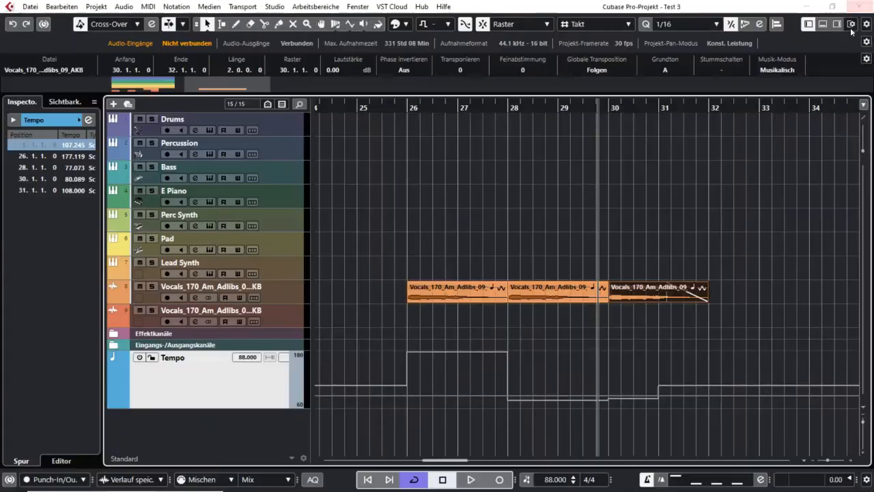
Open the Direct Offline Processing window with no event selected and move it higher over the project.
left_click(859, 6)
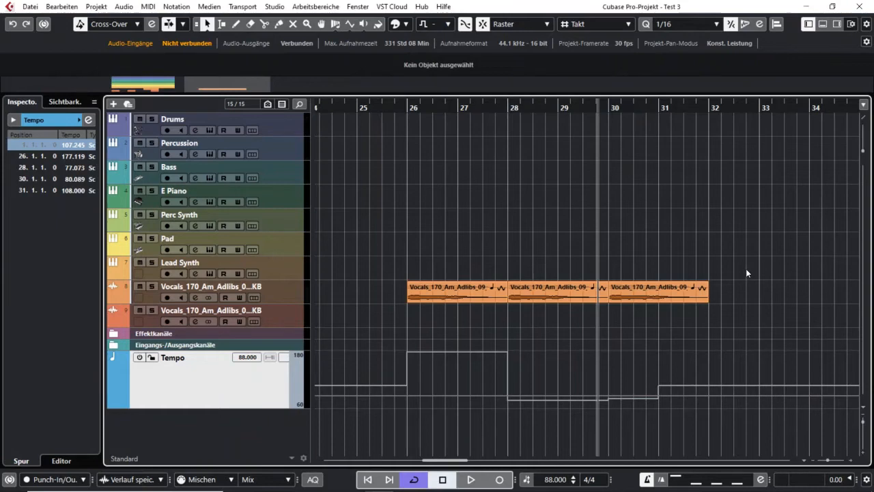
key("F7")
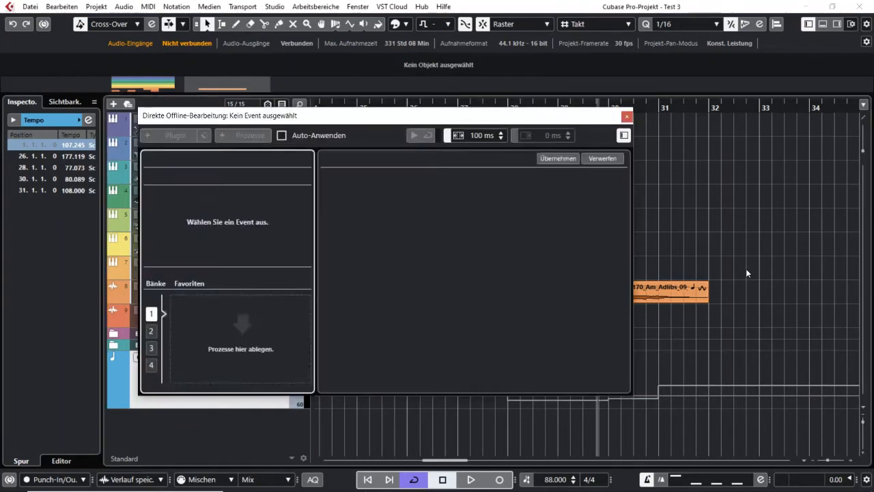
left_click_drag(550, 117, 651, 86)
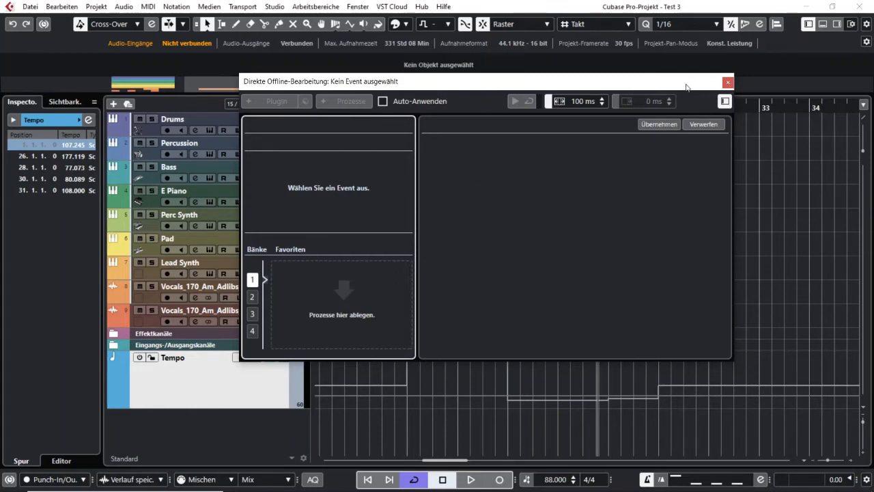
left_click_drag(685, 83, 677, 54)
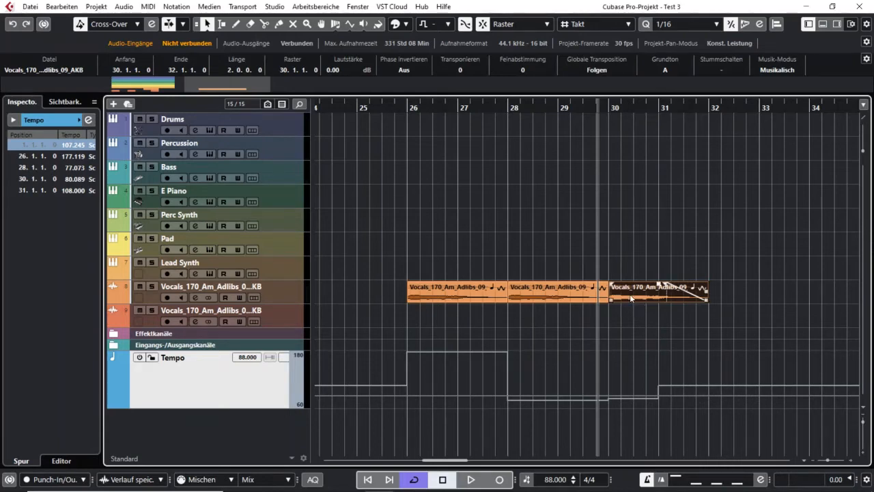
Open the Time-Stretch process for the vocal event at bar 30, view its window, and close it.
right_click(632, 304)
mouse_move(679, 202)
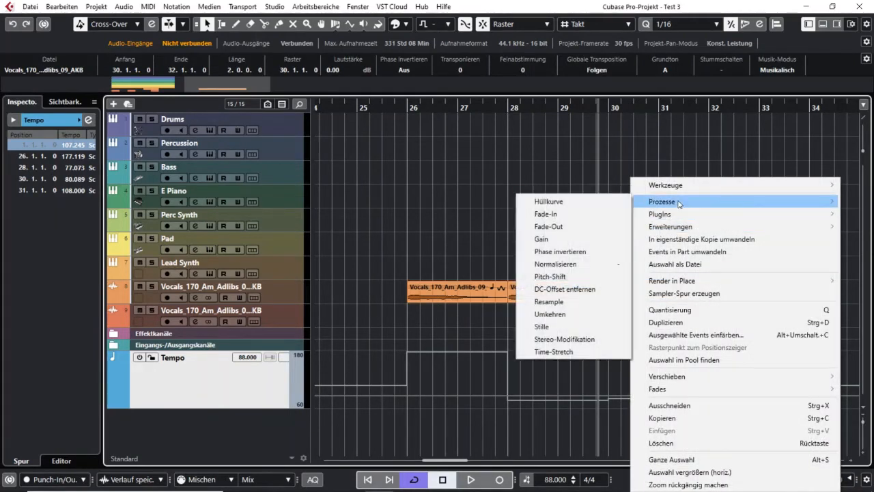
left_click(565, 352)
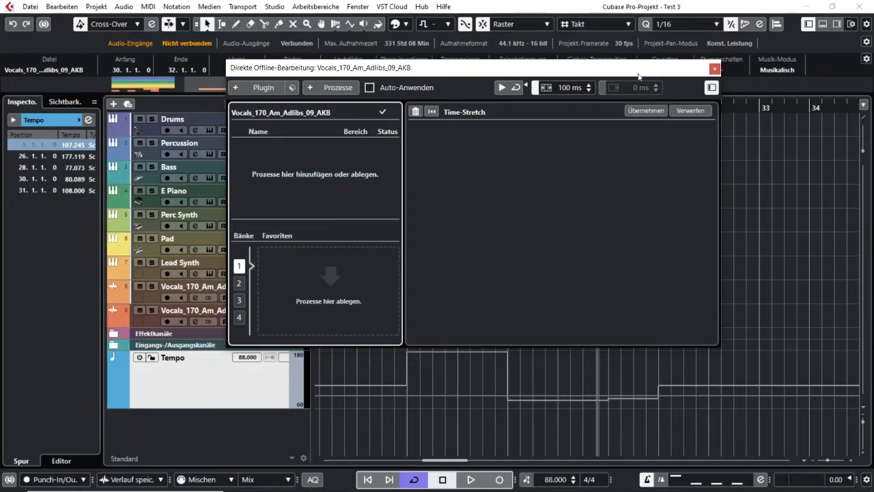
left_click(714, 69)
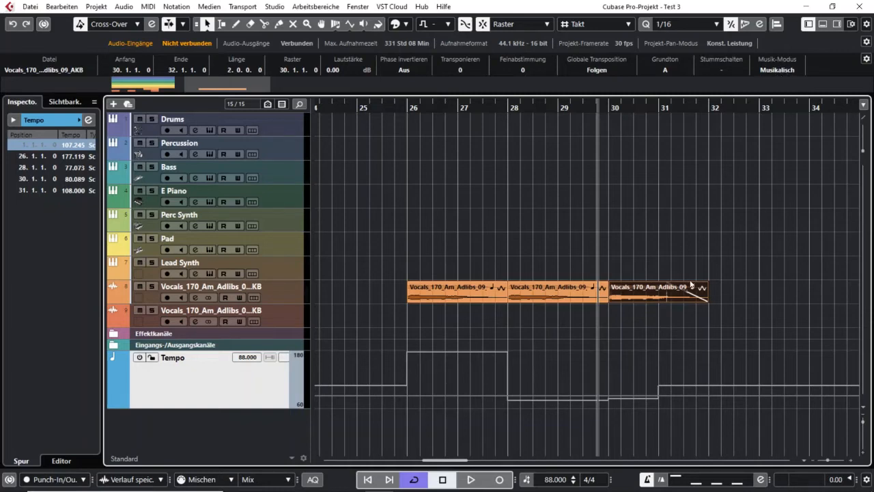
right_click(646, 298)
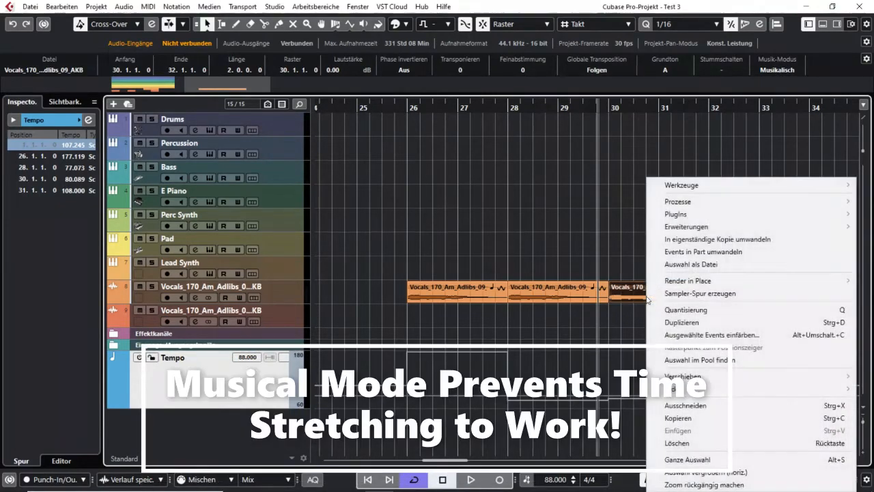
mouse_move(704, 200)
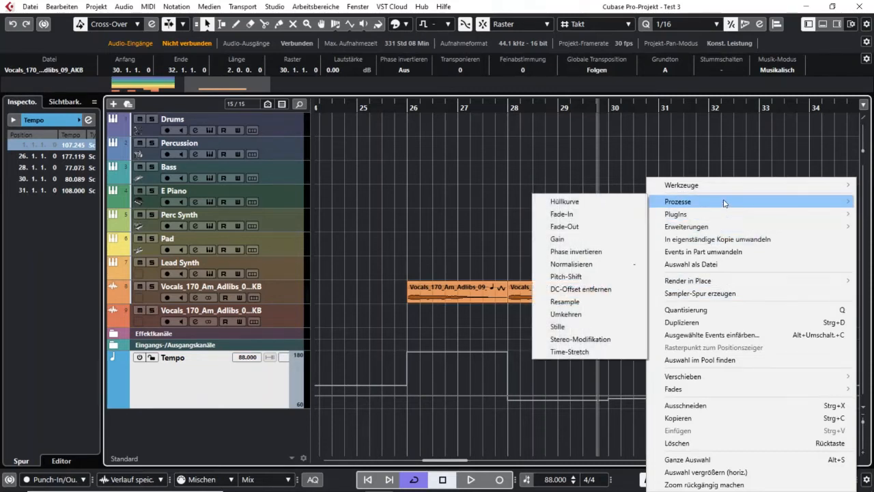
left_click(723, 151)
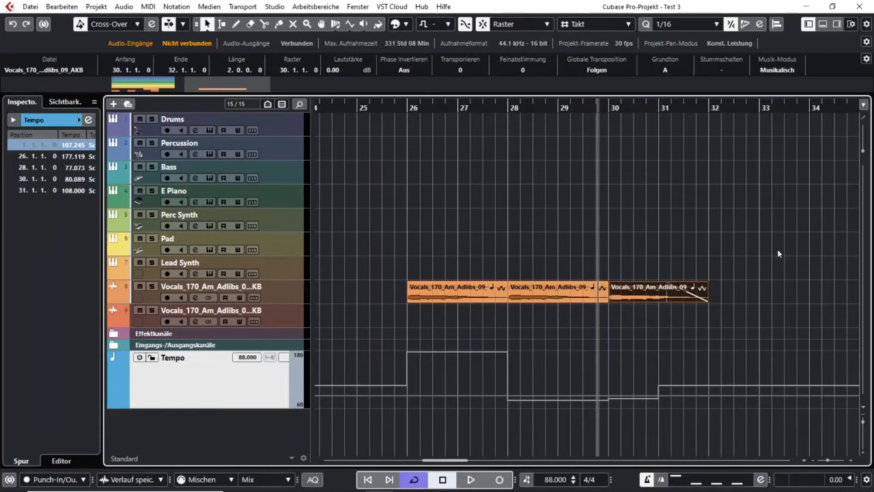
Turn off Musical Mode for the bar 30 vocal event, view its Time-Stretch settings, and close them.
left_click(773, 70)
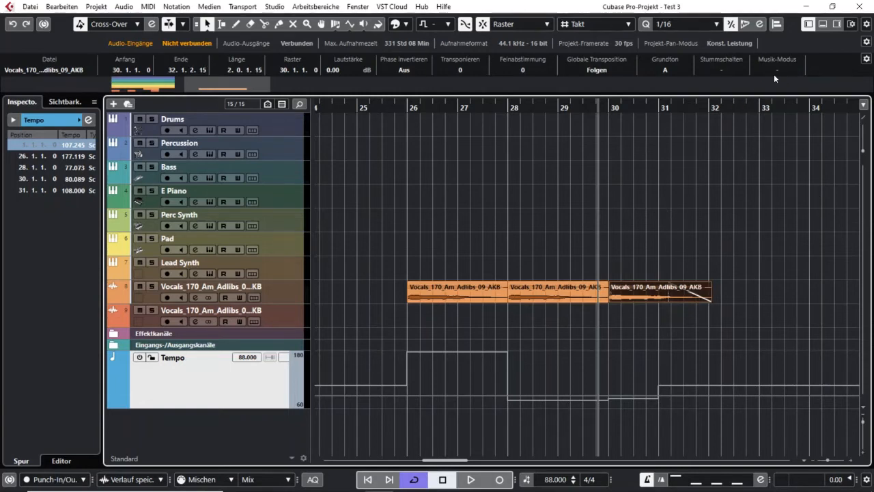
right_click(639, 299)
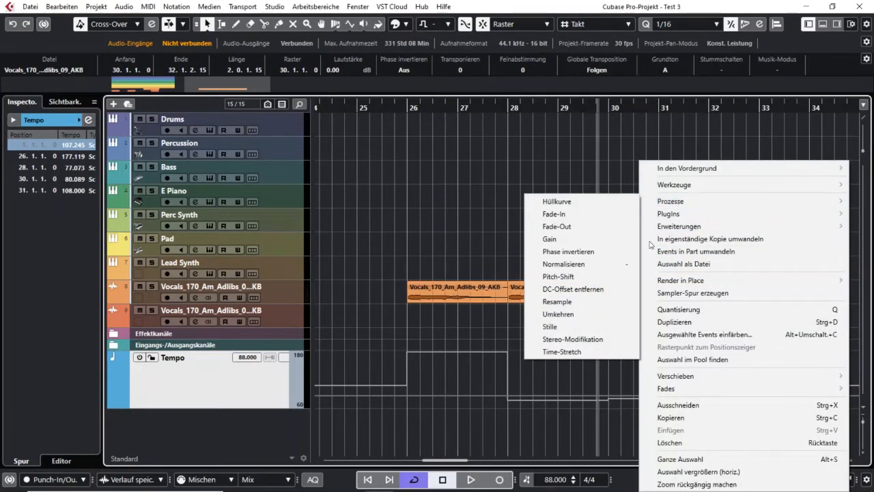
left_click(576, 351)
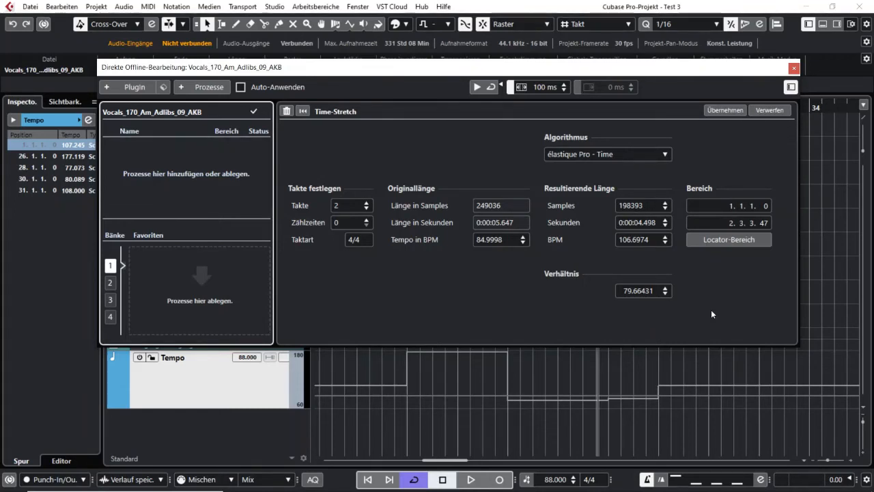
left_click(793, 67)
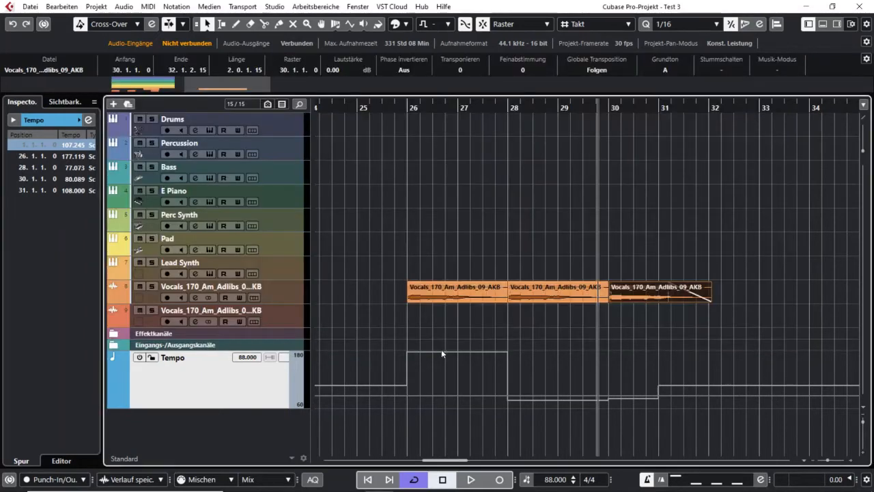
Load the VintageCompressor in the first vocal track's channel strip and adjust its attack and release.
left_click(195, 298)
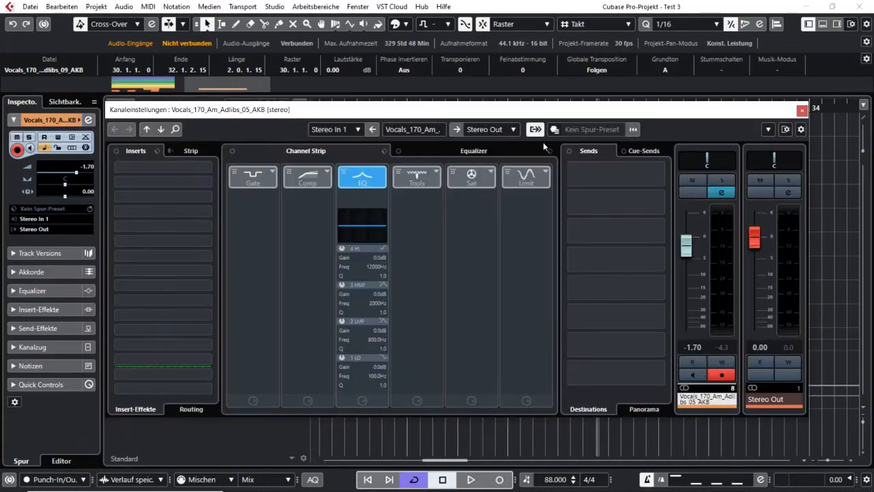
left_click(325, 174)
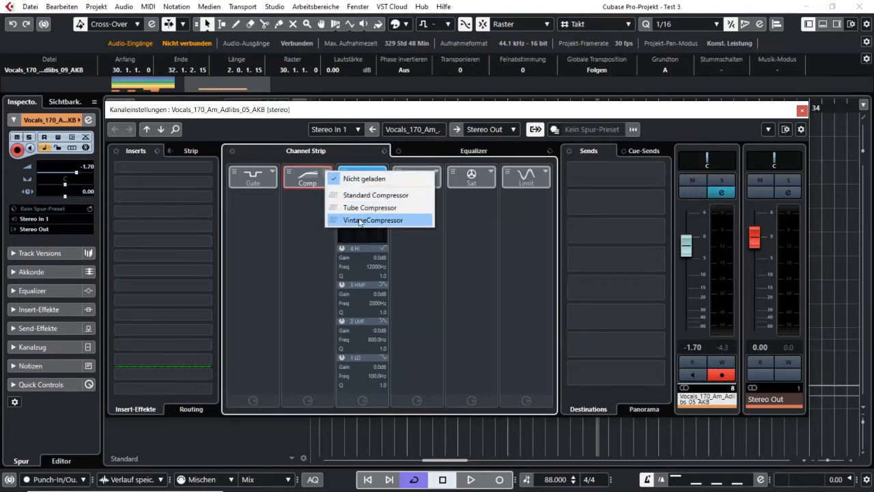
left_click(359, 220)
left_click(309, 185)
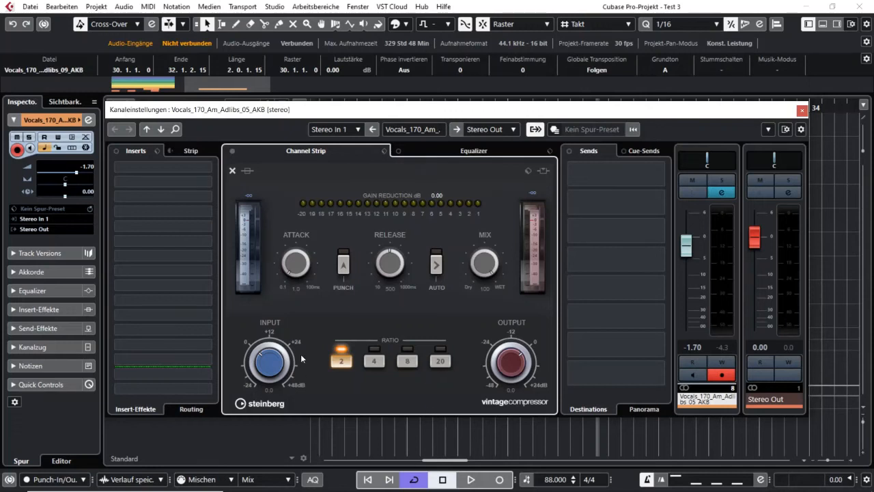
left_click_drag(298, 271, 288, 229)
left_click_drag(387, 273, 385, 225)
Boost EQ band 3 of the vocal channel by about 7.3 dB near 1577 Hz and close the channel settings.
left_click(483, 156)
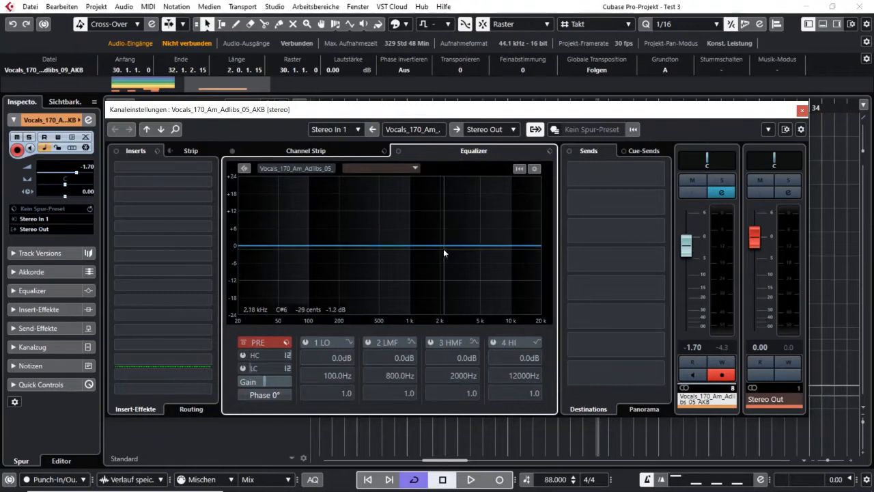
left_click_drag(444, 253, 336, 205)
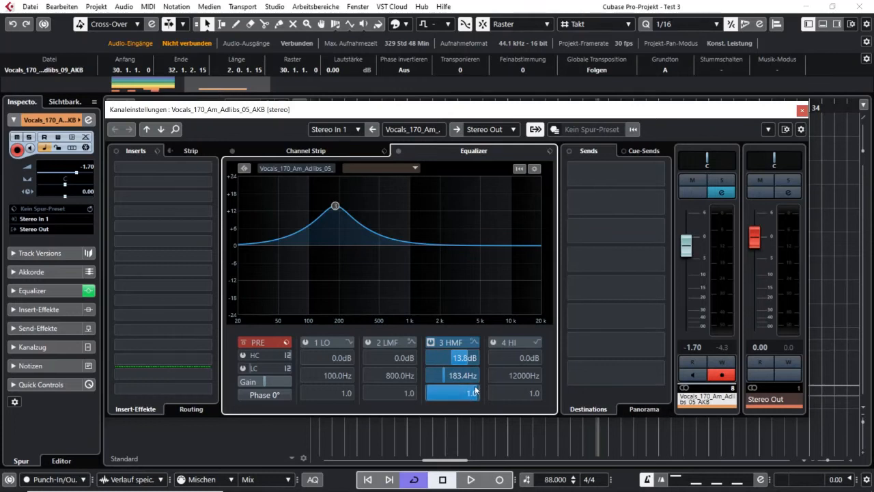
left_click_drag(336, 205, 430, 225)
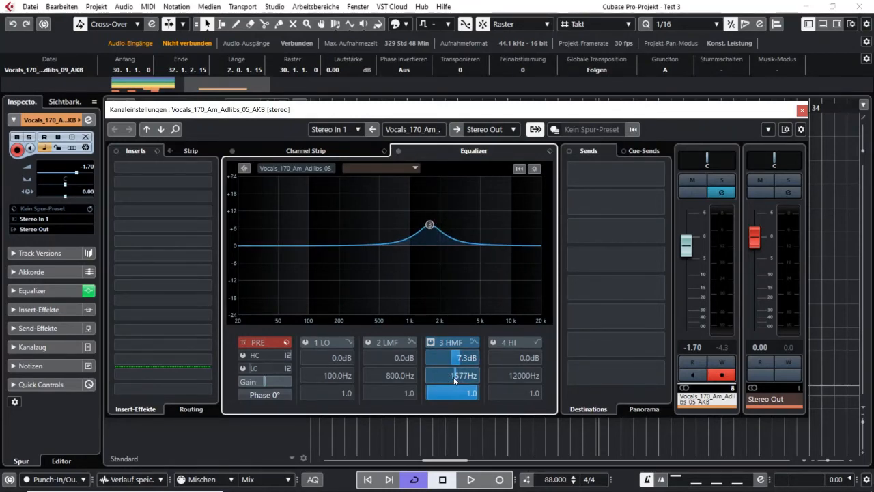
left_click(802, 110)
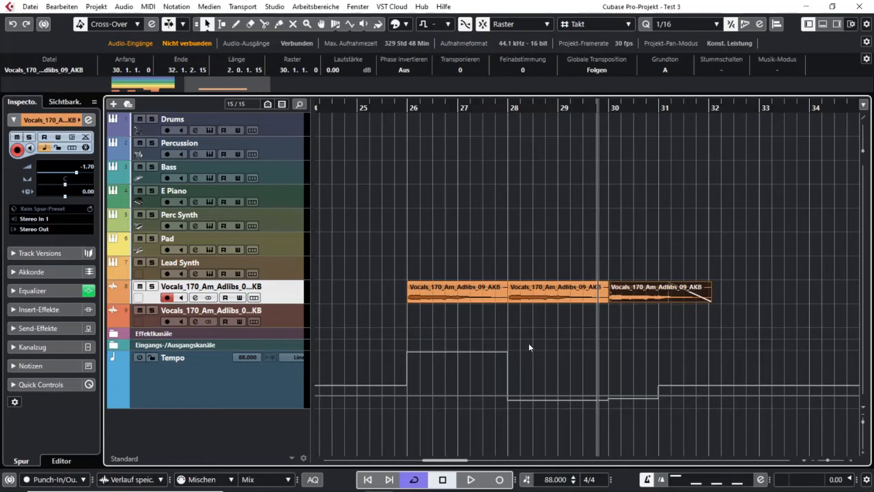
Reopen the Time-Stretch process for the bar 30 vocal event, reposition its window, and enable automatic applying.
right_click(638, 290)
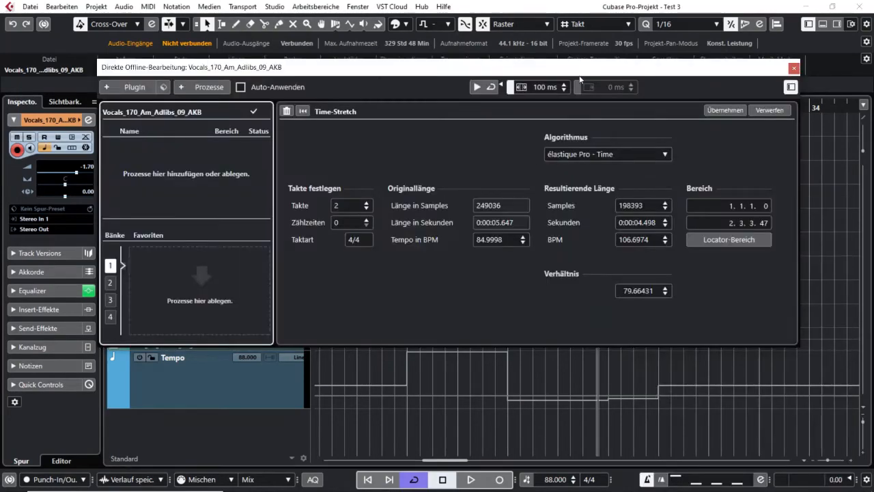
left_click_drag(581, 71, 588, 83)
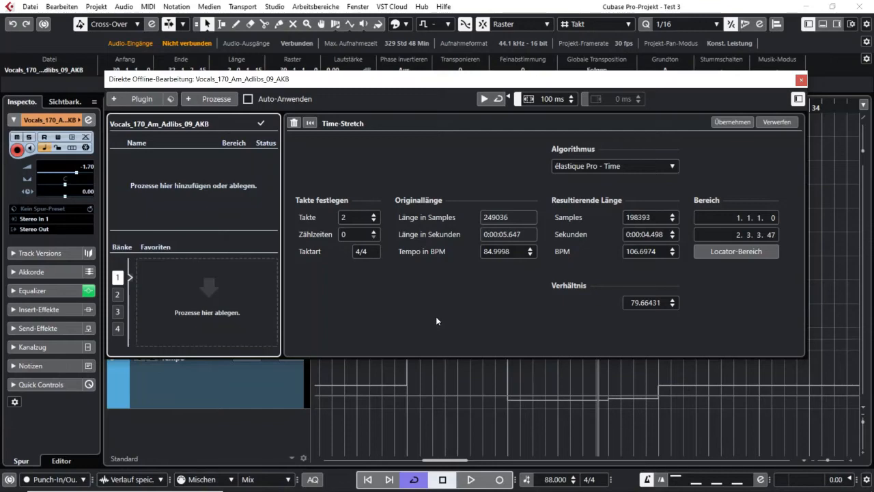
mouse_move(508, 82)
left_mouse_down()
mouse_move(479, 171)
mouse_move(504, 79)
left_mouse_up()
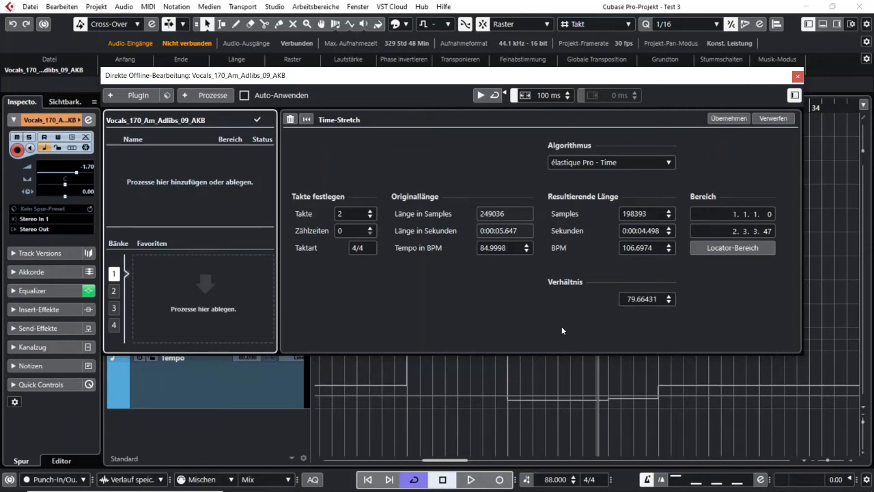
left_click_drag(421, 75, 418, 34)
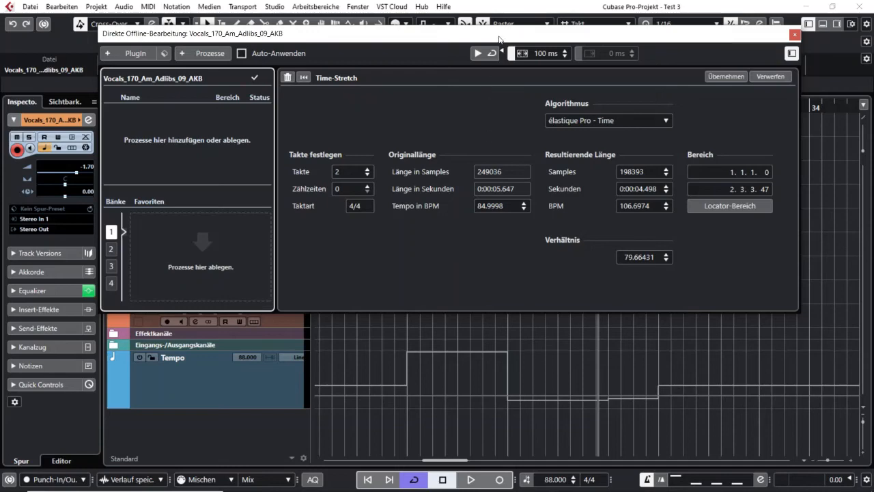
left_click_drag(498, 37, 506, 47)
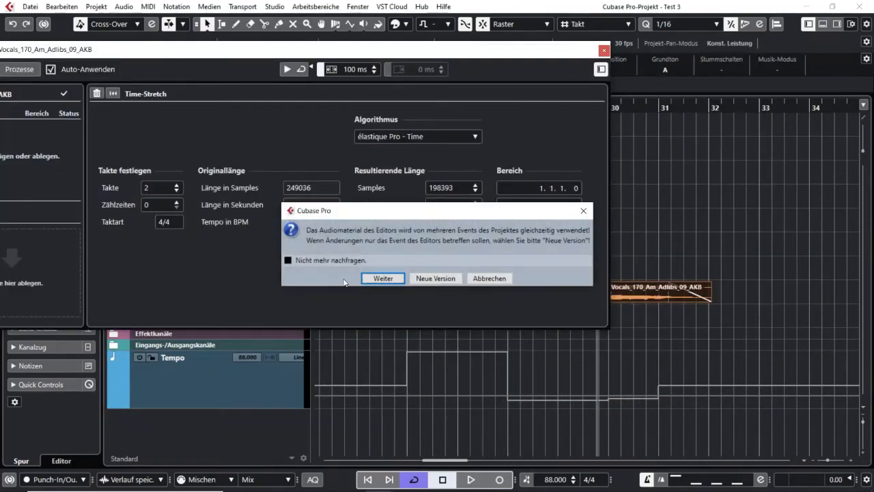
Create a new version for the bar 30 vocal event and set its resulting tempo to 86.7174 BPM.
left_click(444, 279)
scroll(437, 224, "down", 7)
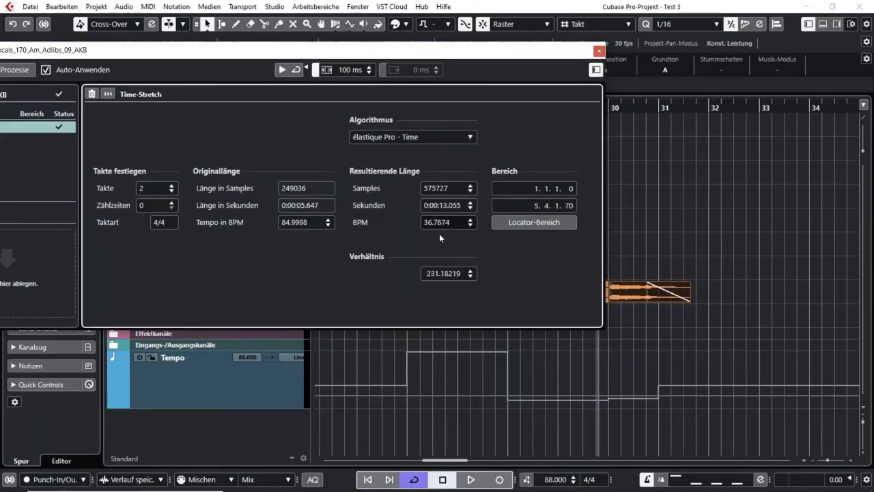
scroll(439, 224, "up", 6)
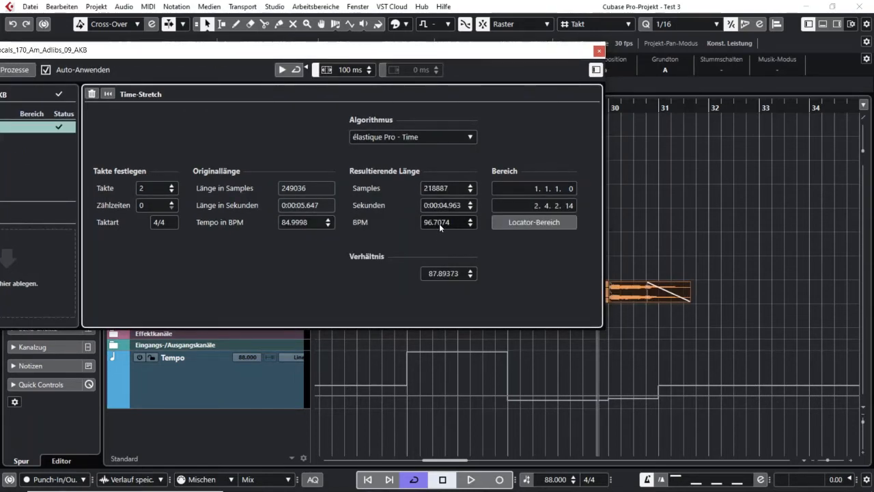
scroll(439, 224, "down", 1)
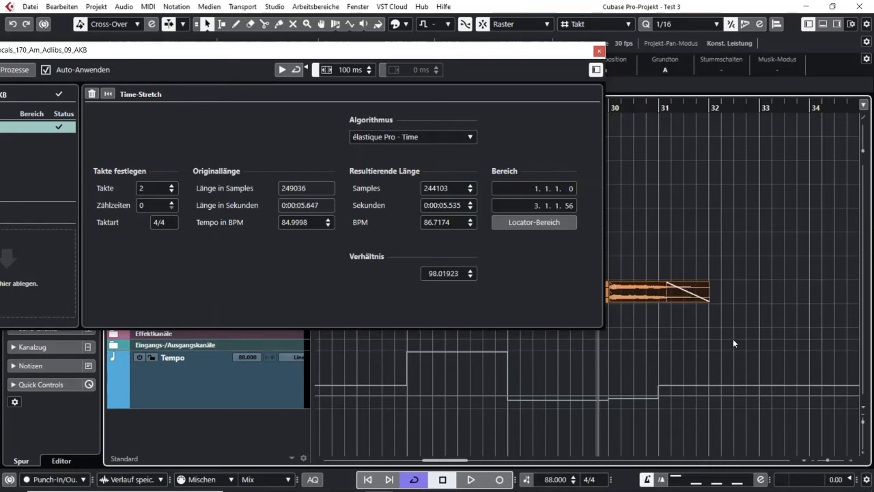
Fine-tune the Time-Stretch resulting length to 244129 samples.
left_click_drag(404, 52, 414, 50)
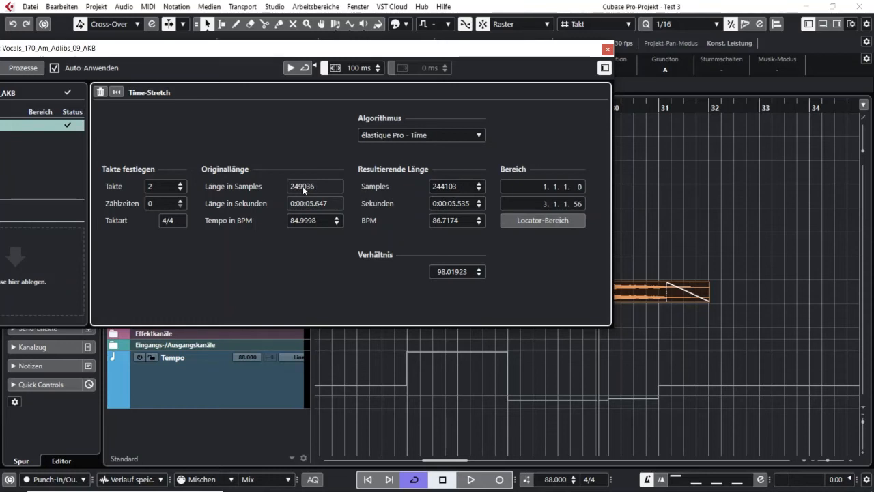
scroll(444, 186, "up", 4)
left_click_drag(445, 180, 460, 217)
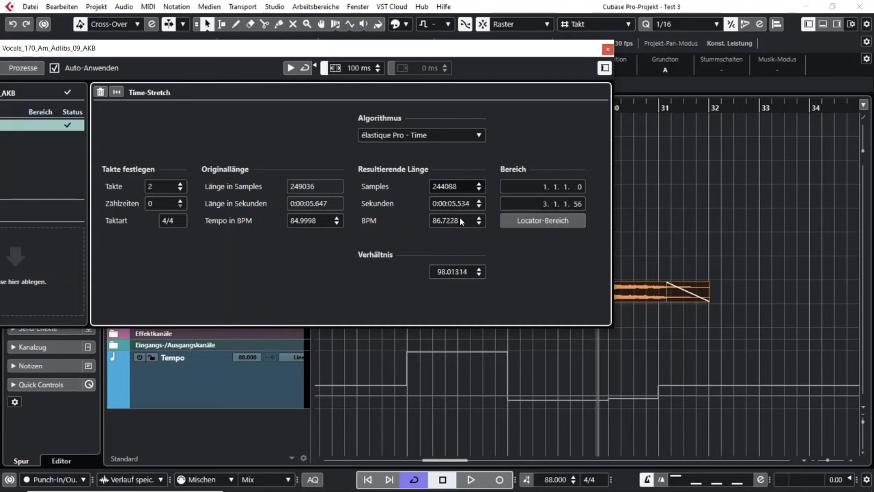
left_click_drag(454, 186, 459, 149)
left_click(432, 280)
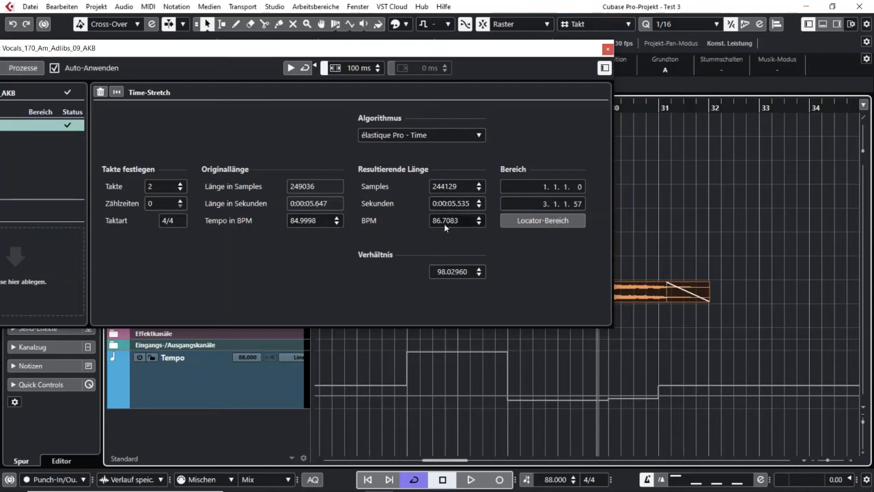
Shorten the Time-Stretch resulting length to 3.535 seconds and move the window to uncover the vocal events.
scroll(463, 205, "down", 4)
scroll(464, 205, "up", 2)
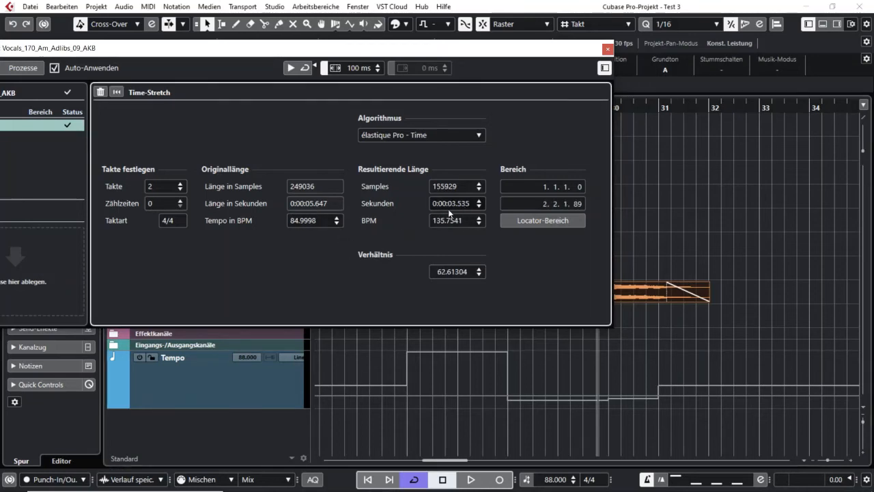
left_click(433, 279)
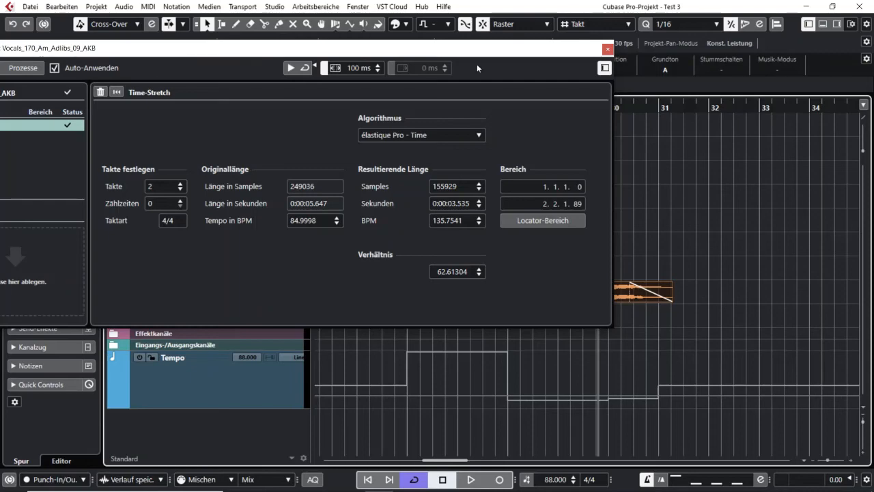
left_click_drag(518, 54, 700, 8)
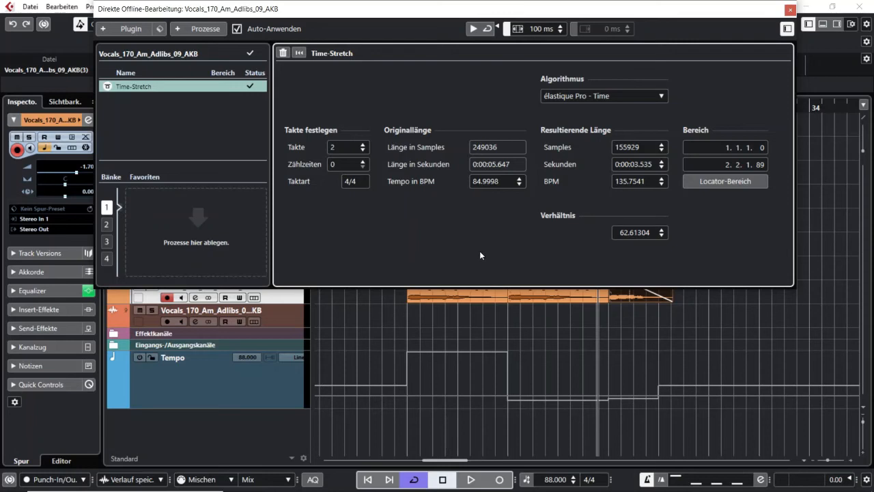
Set the Time-Stretch original tempo to 100 BPM and the resulting tempo to 120 BPM for the bar 30 vocal event.
double_click(493, 181)
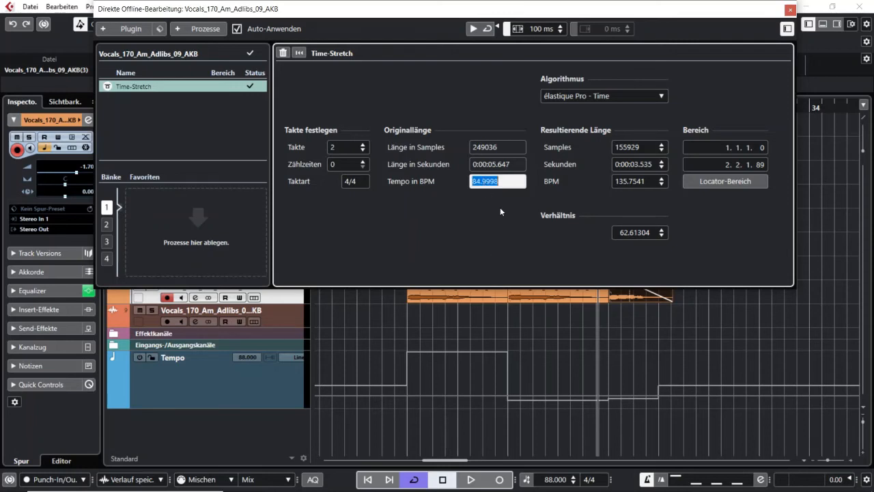
type("100")
key("Return")
double_click(641, 180)
type("120")
key("Return")
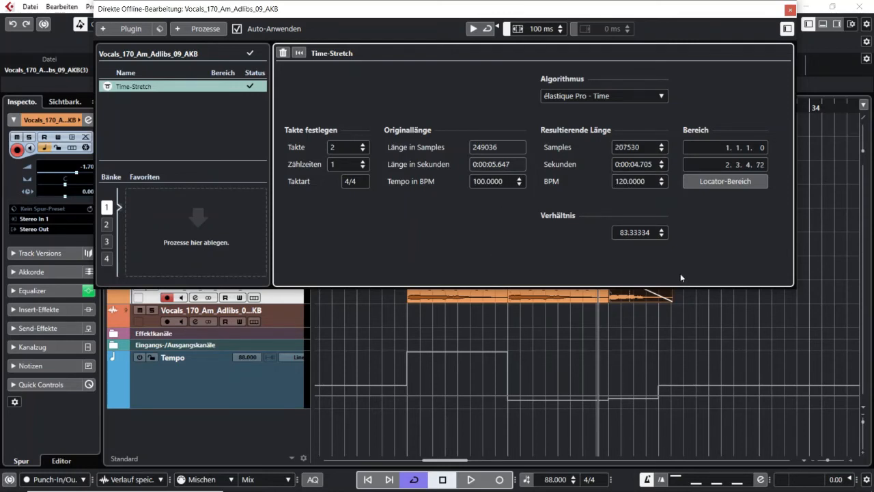
key("Return")
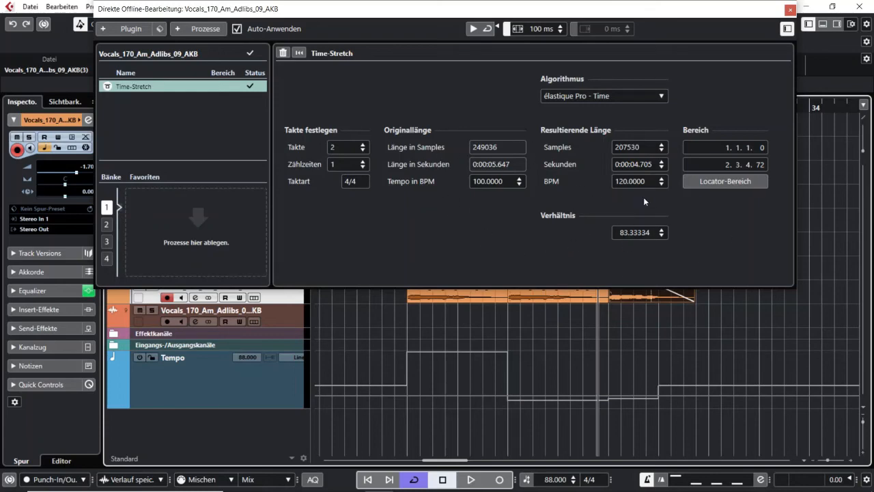
Reposition the Time-Stretch window and examine the available algorithms, including the Standard and MPEX presets.
left_click_drag(660, 11, 667, 20)
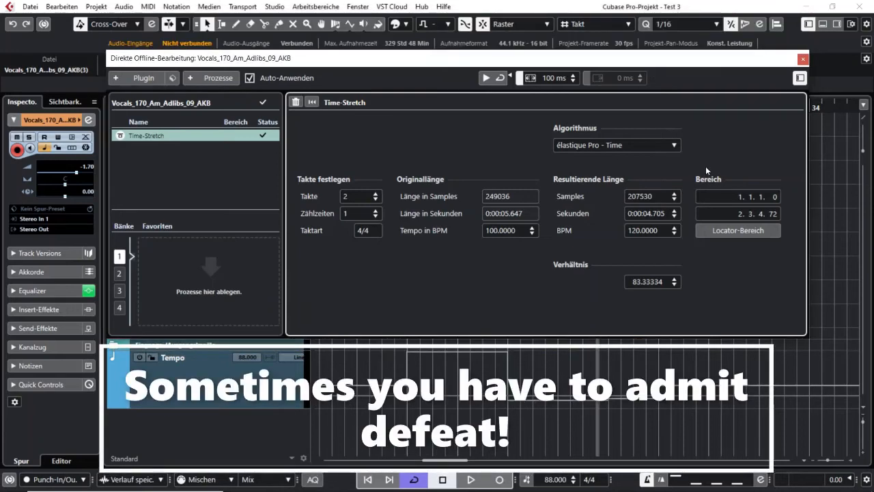
left_click(675, 147)
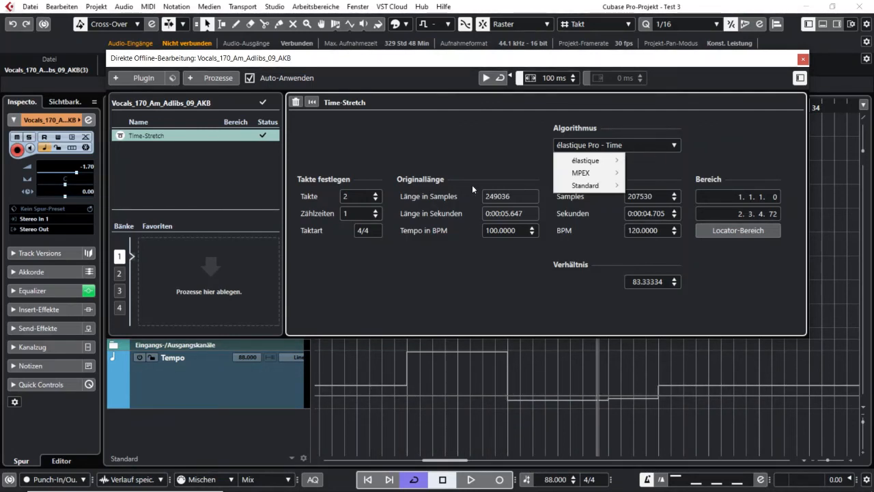
mouse_move(568, 191)
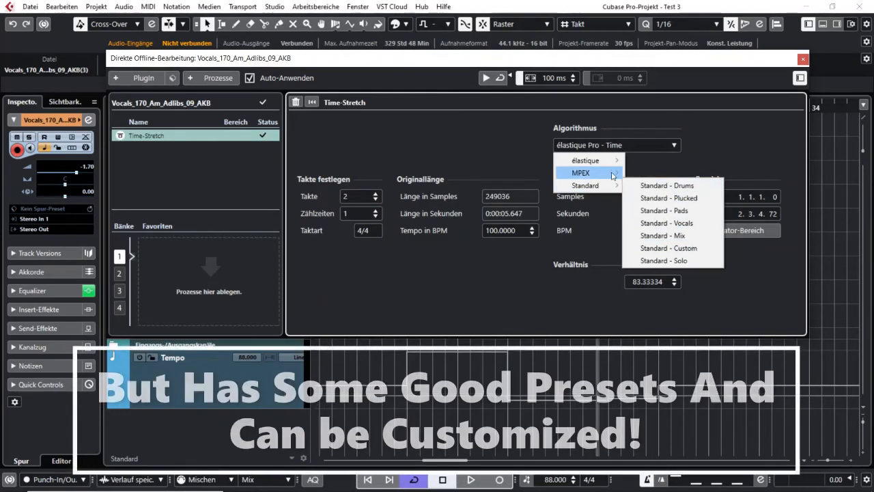
mouse_move(592, 174)
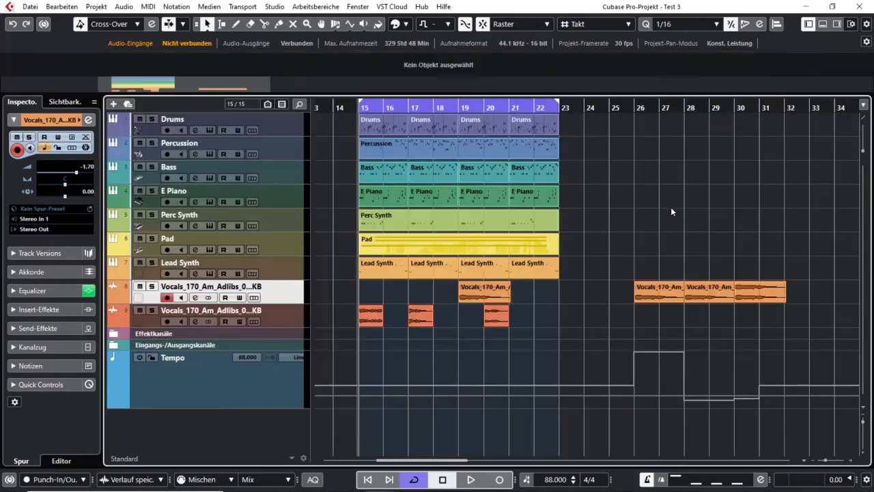
Play back the full arrangement from bar 15 to hear the vocals with the instruments.
key("space")
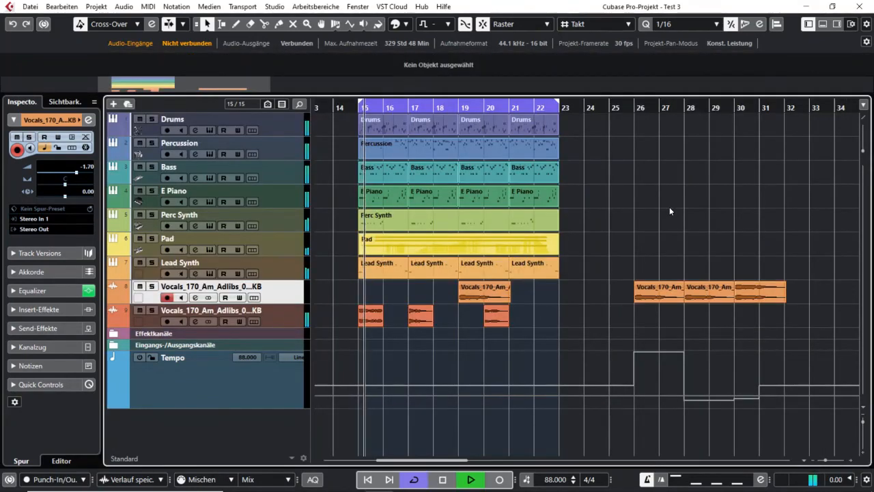